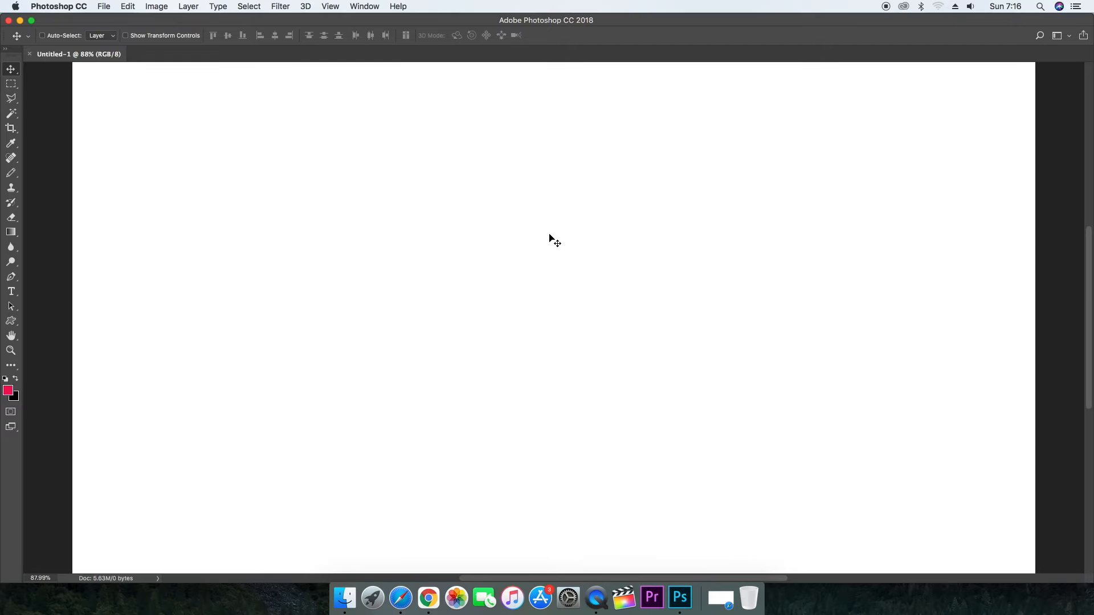
Pan the blank canvas and fit it back on the screen.
key("space")
left_click_drag(474, 252, 451, 250)
right_click(441, 228)
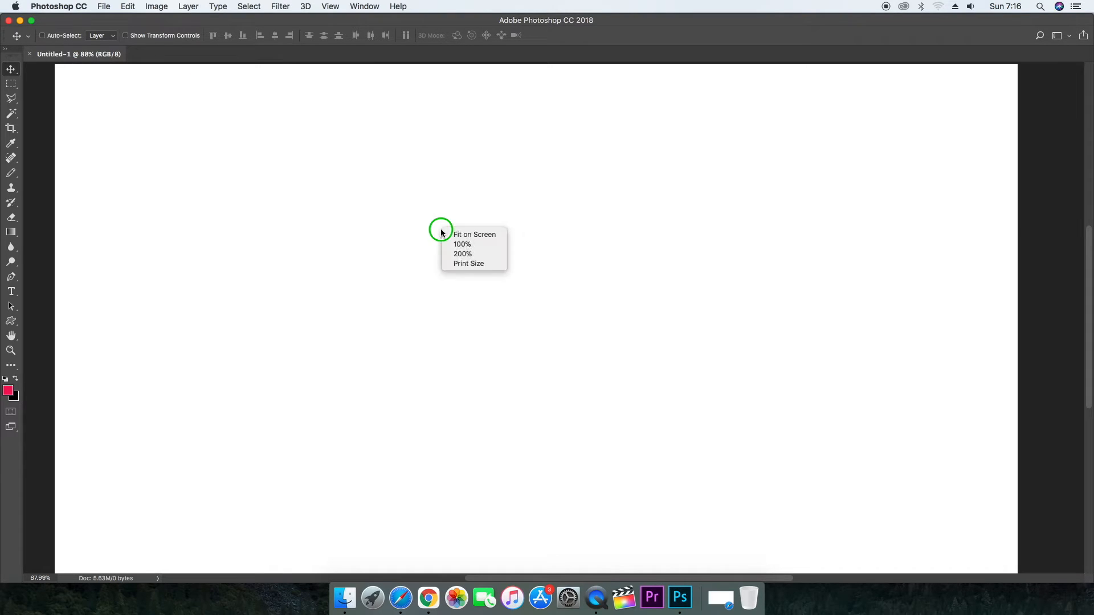
right_click(440, 229)
right_click(441, 229)
left_click(451, 235)
right_click(444, 228)
left_click(455, 234)
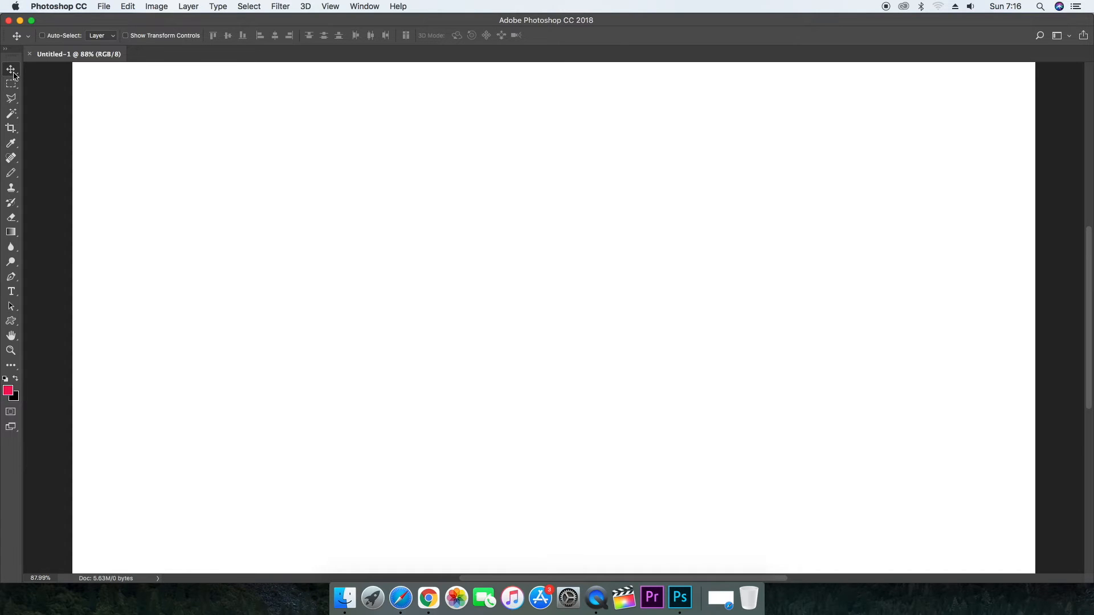
Switch to the Lasso tool and open 1-705x529.jpg from the Downloads folder in Photoshop, fitted on the screen.
left_click(17, 106)
left_click(43, 96)
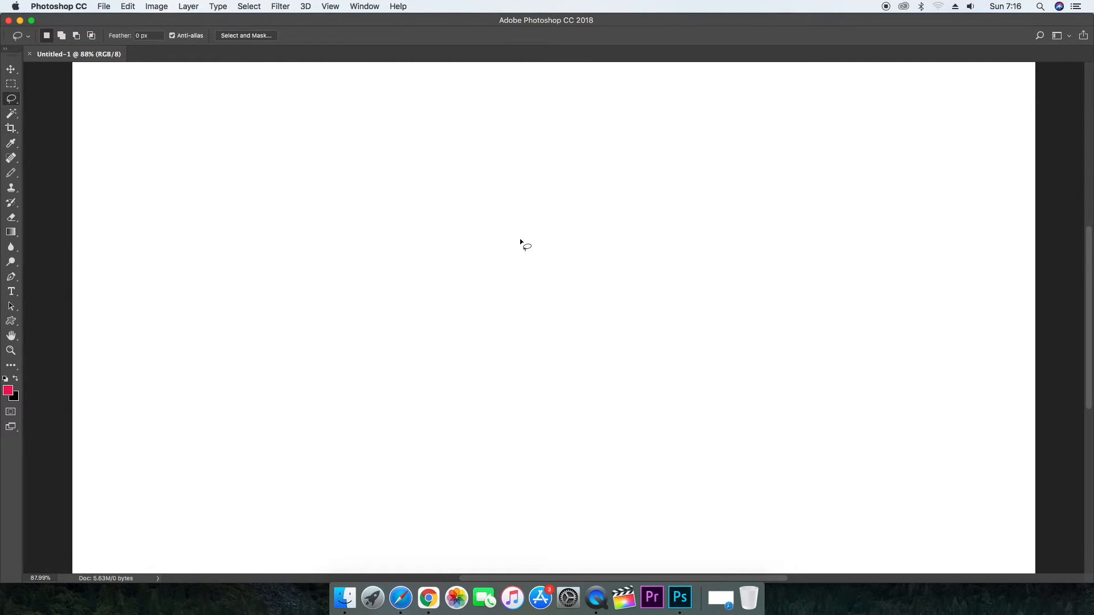
left_click(345, 597)
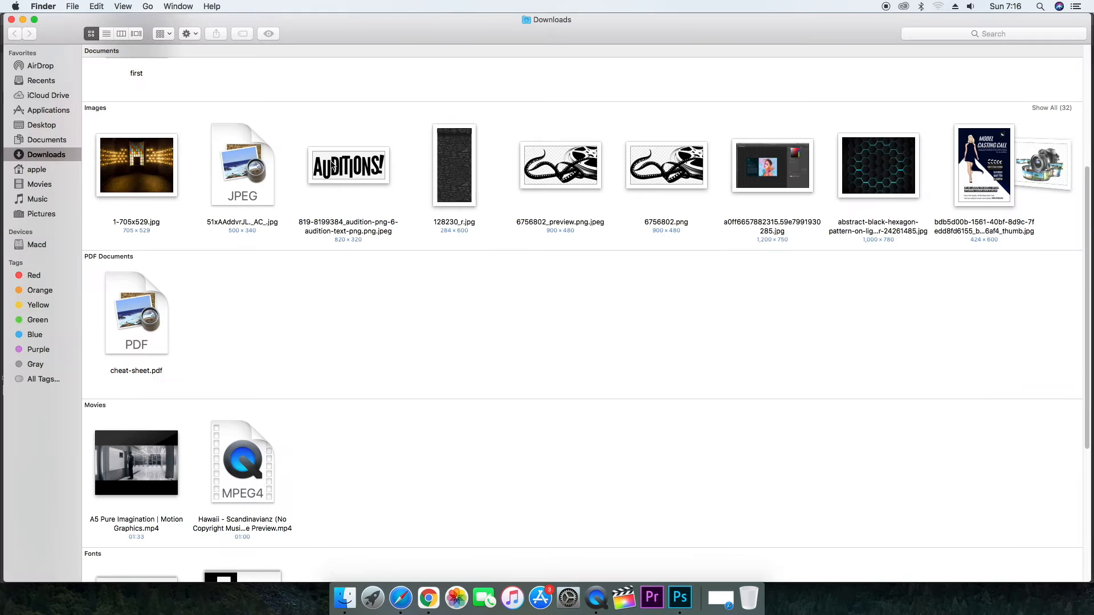
left_click(160, 160)
left_click_drag(160, 160, 681, 599)
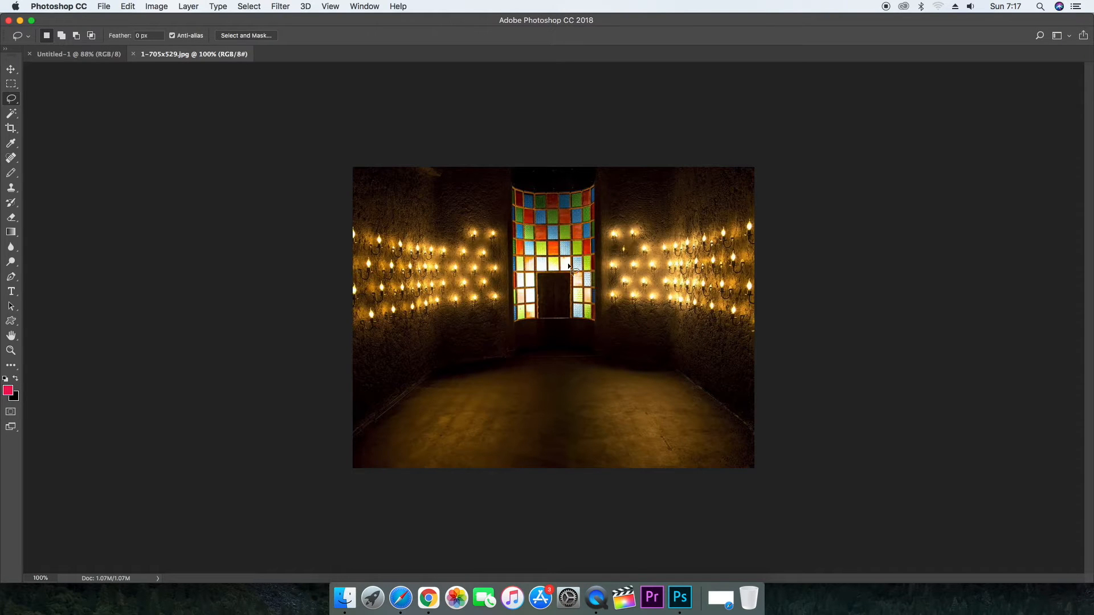
right_click(536, 229)
left_click(545, 237)
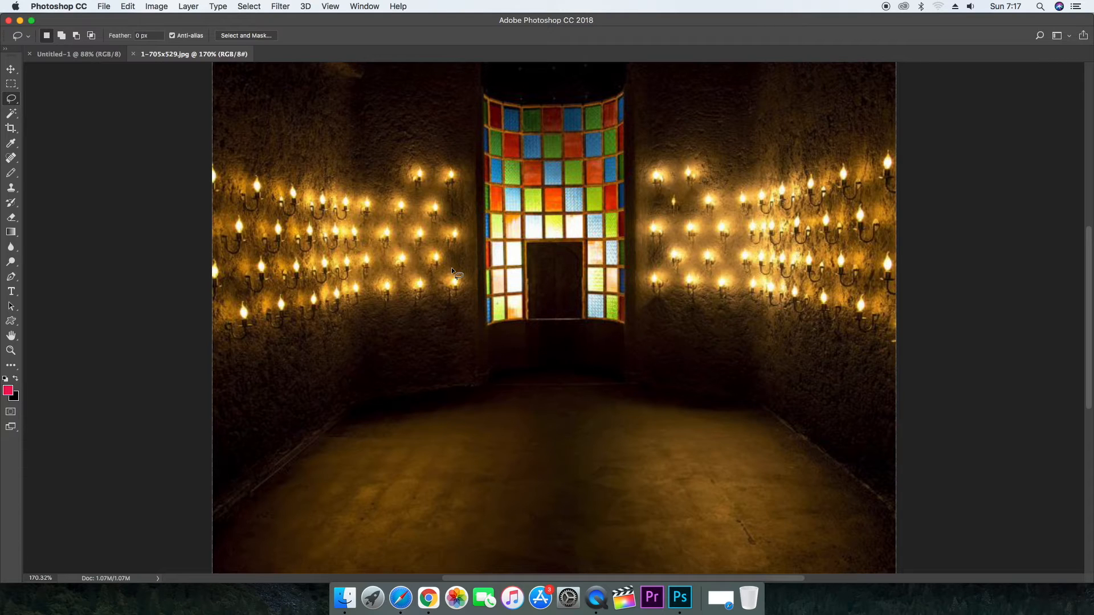
Crop the image freehand to the candle-lit wall beside the stained-glass window, and undo the crop.
left_click(11, 127)
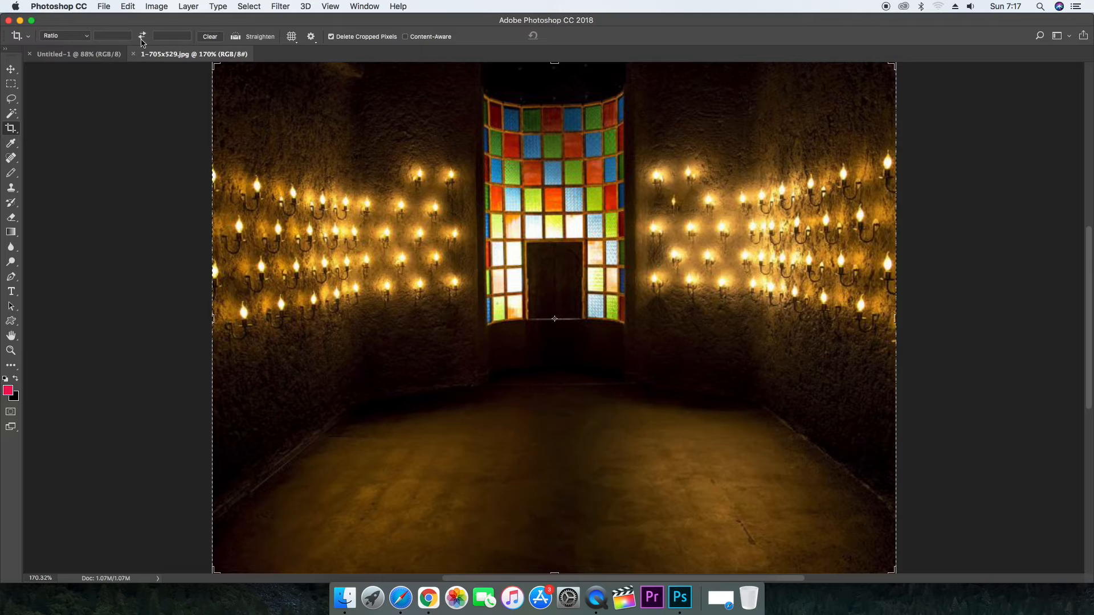
left_click_drag(288, 155, 453, 362)
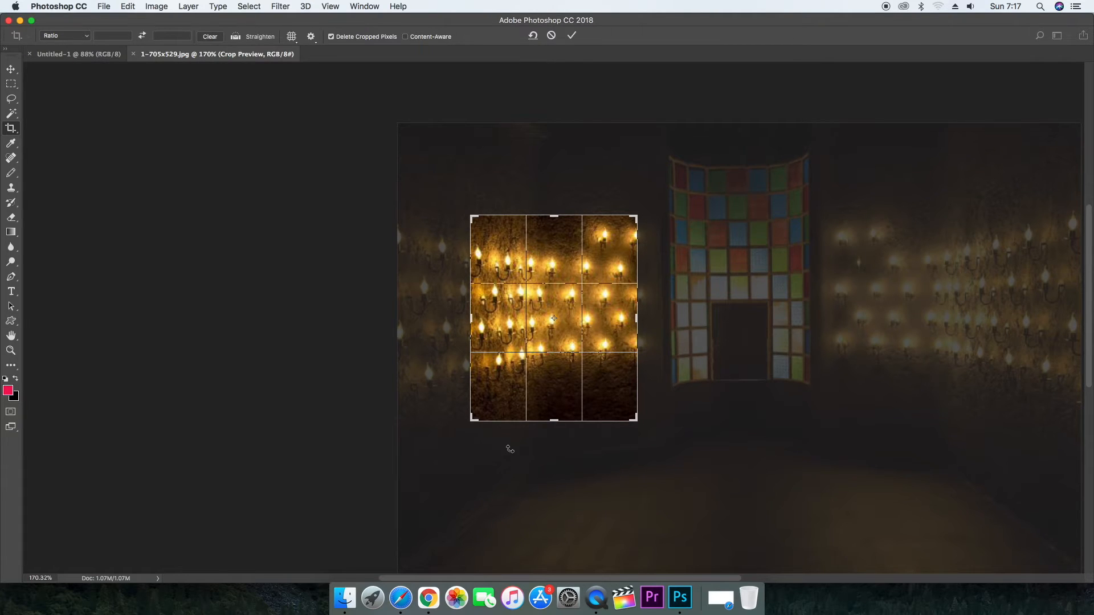
key("Return")
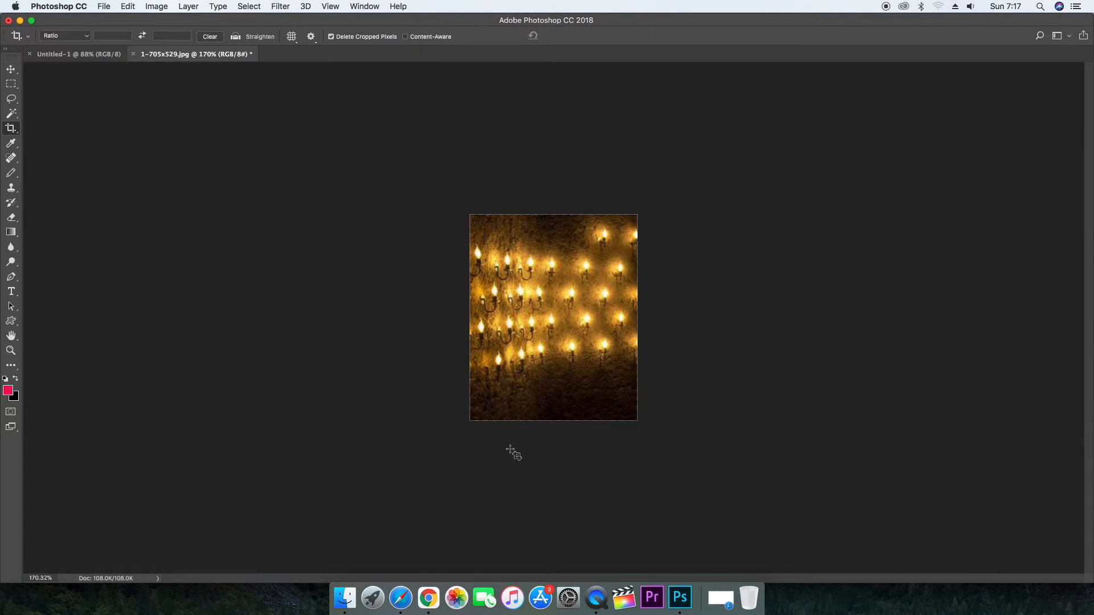
key("super+z")
Set the crop aspect ratio for the candle room image to 6 by 4.
right_click(454, 313)
left_click(455, 314)
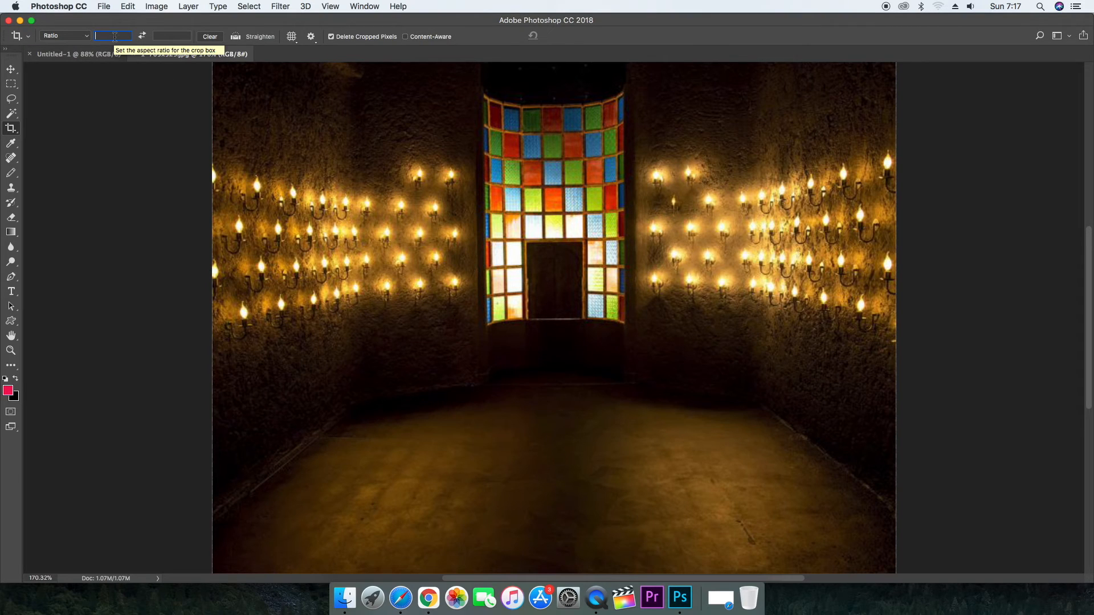
type("6")
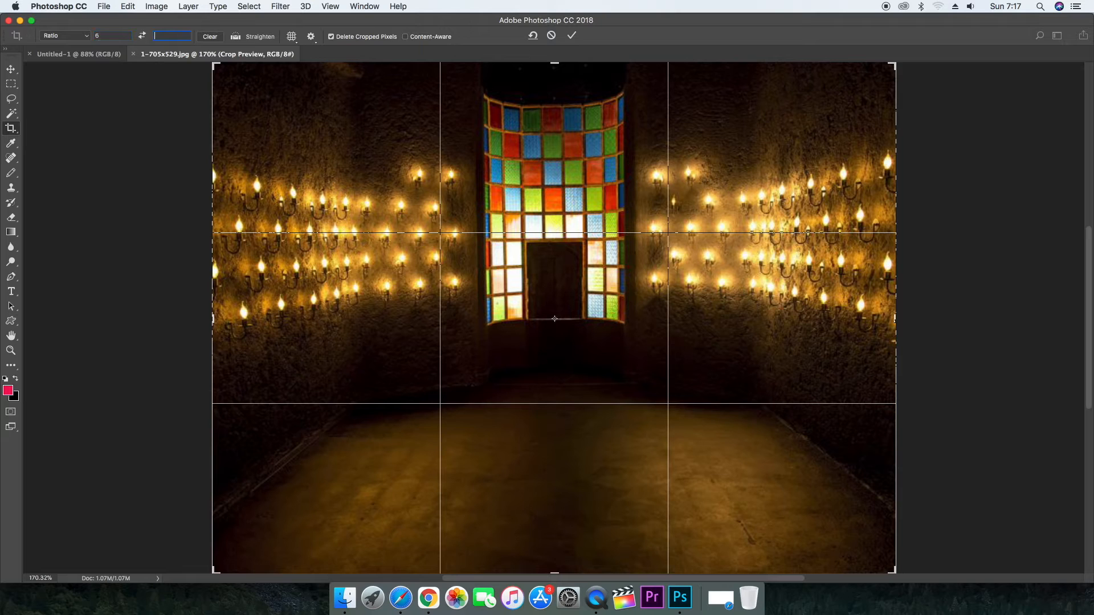
type("4")
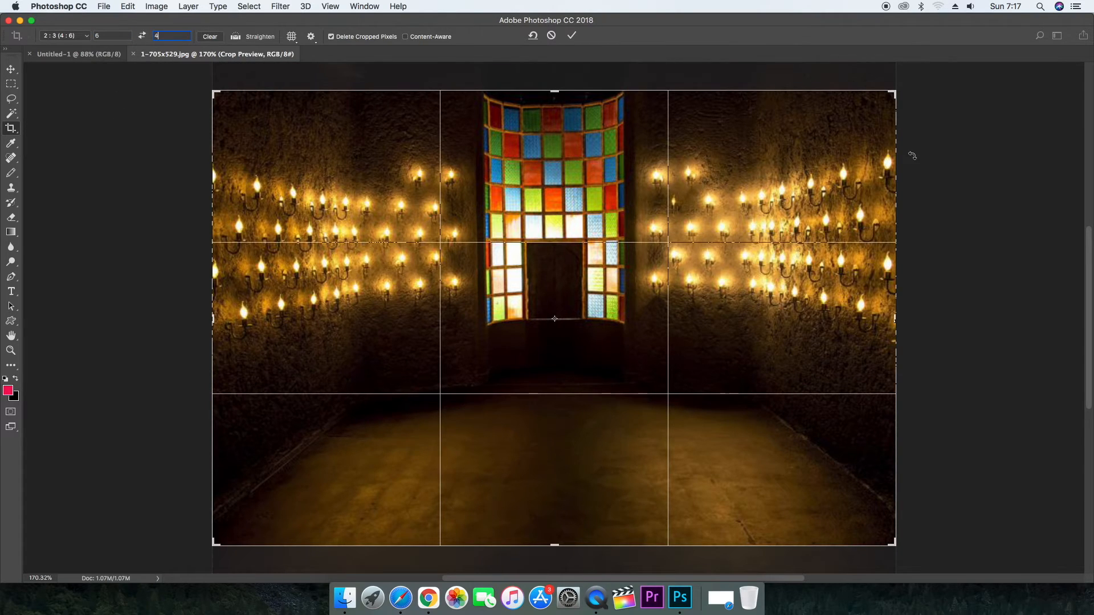
key("super+minus")
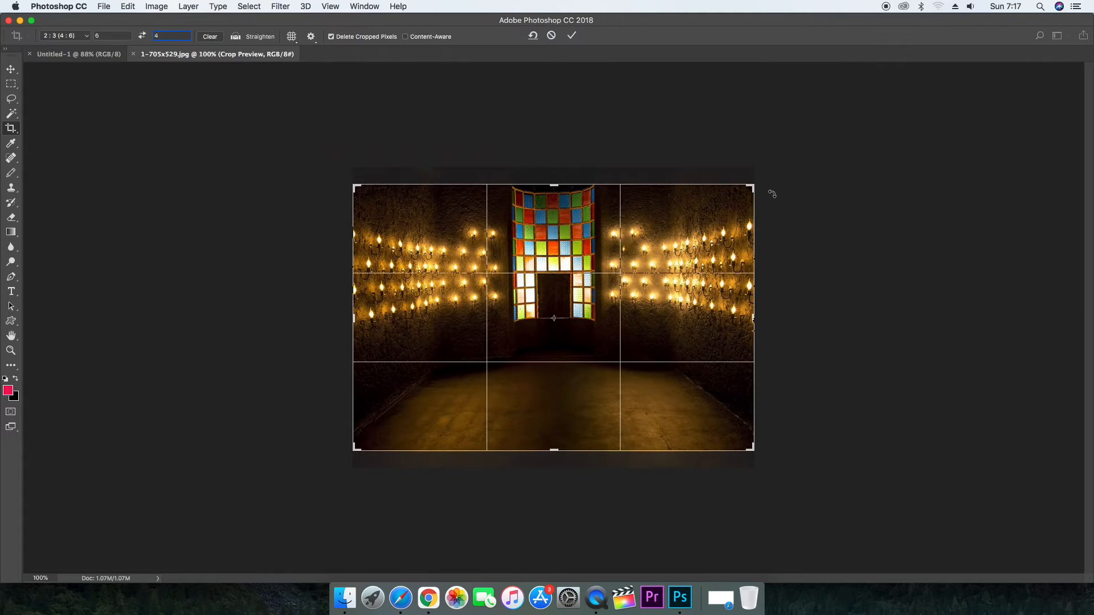
Try resizing the 6 by 4 crop frame from its corner and edges, and cancel the crop.
left_click(754, 188)
left_click_drag(754, 188, 642, 240)
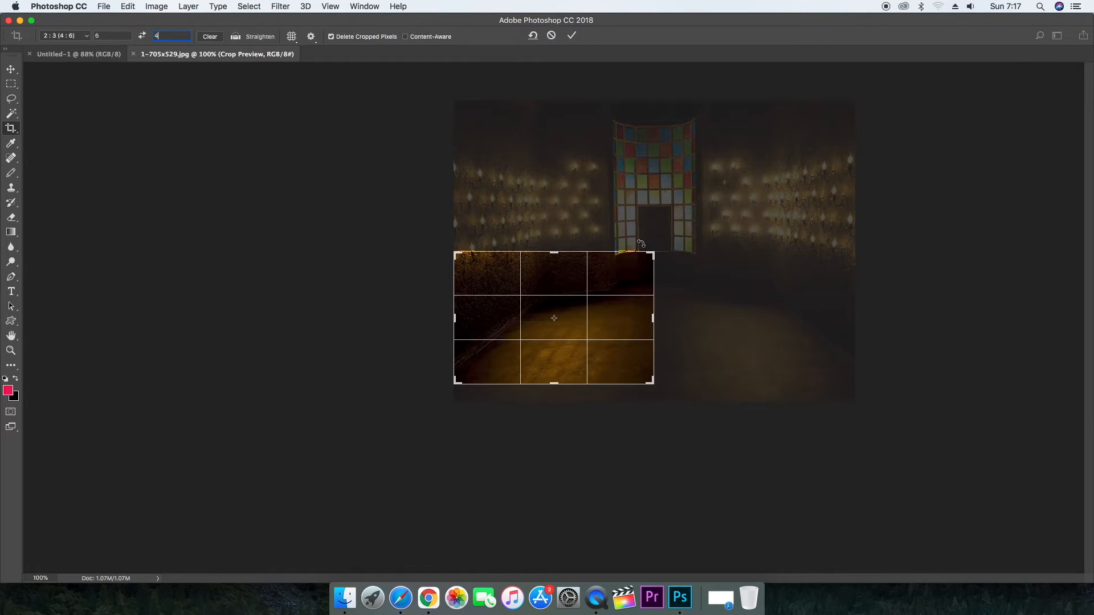
left_click_drag(649, 253, 762, 203)
mouse_move(554, 183)
left_mouse_down()
mouse_move(563, 269)
mouse_move(557, 180)
left_mouse_up()
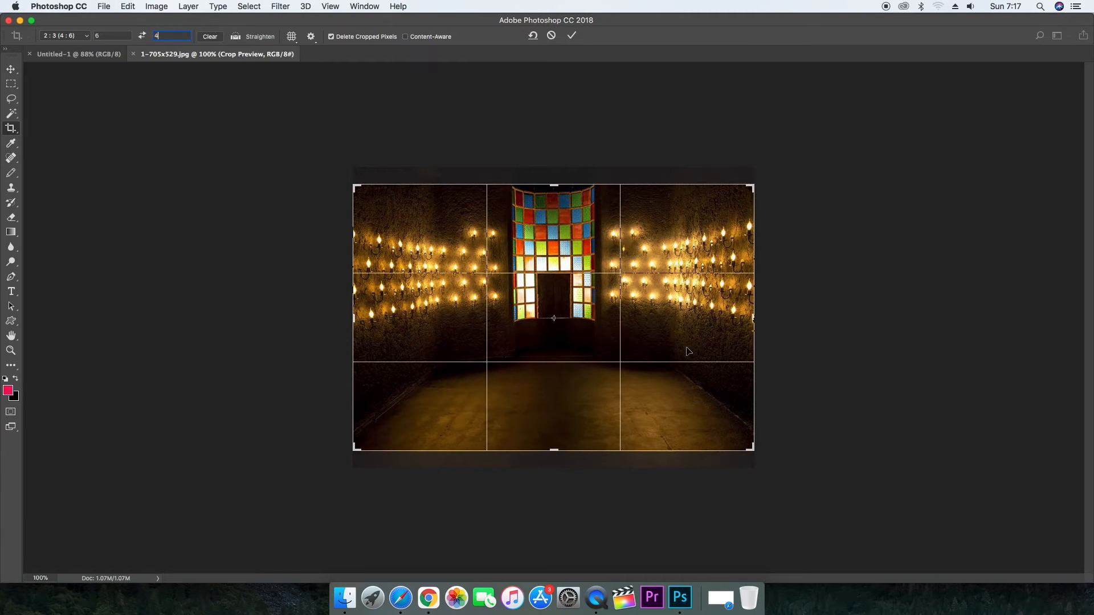
left_click_drag(752, 317, 629, 317)
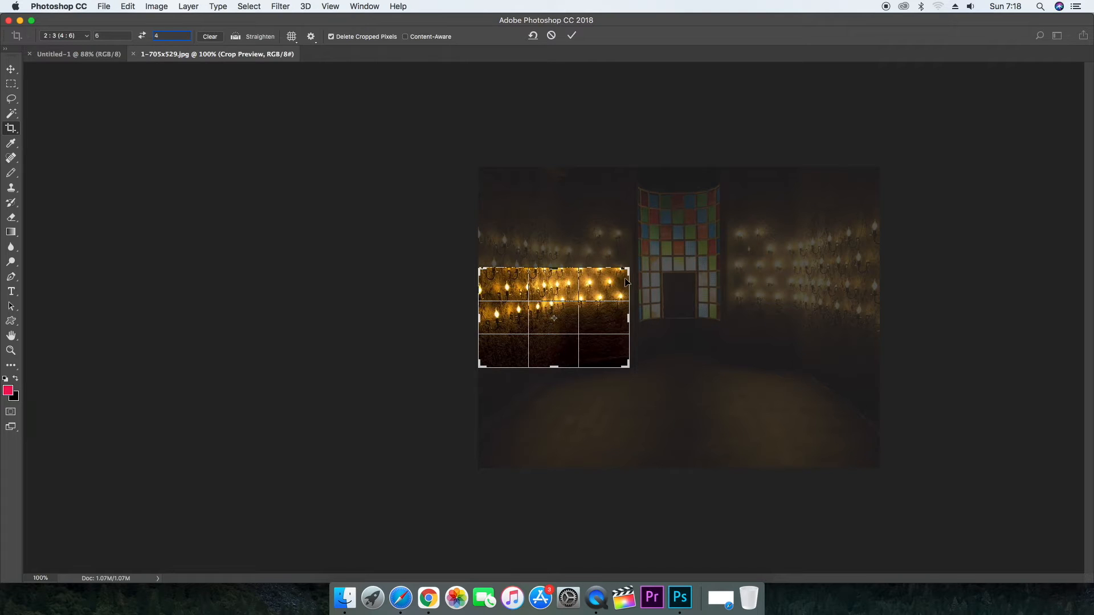
left_click_drag(627, 272, 753, 225)
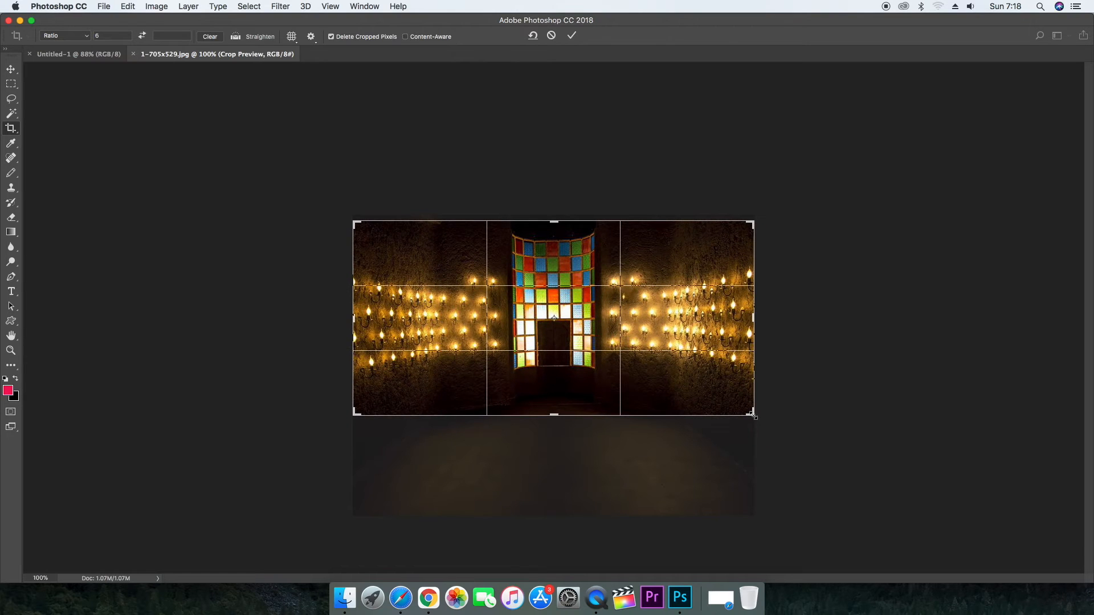
key("Escape")
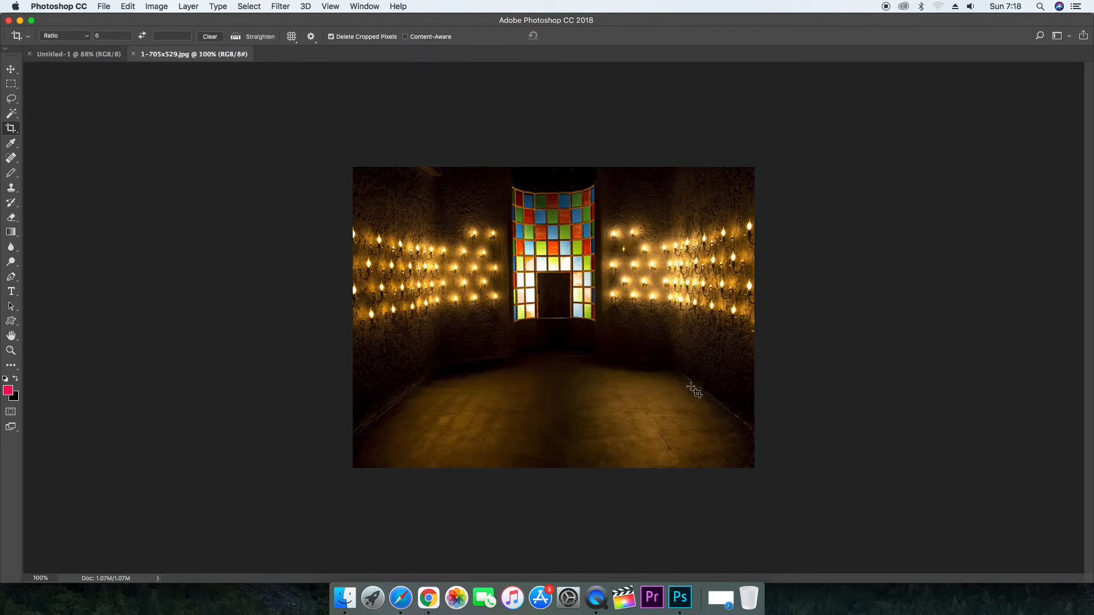
Sample black from the dark area above the stained-glass window as foreground colour, and switch to the Spot Healing Brush.
left_click(12, 144)
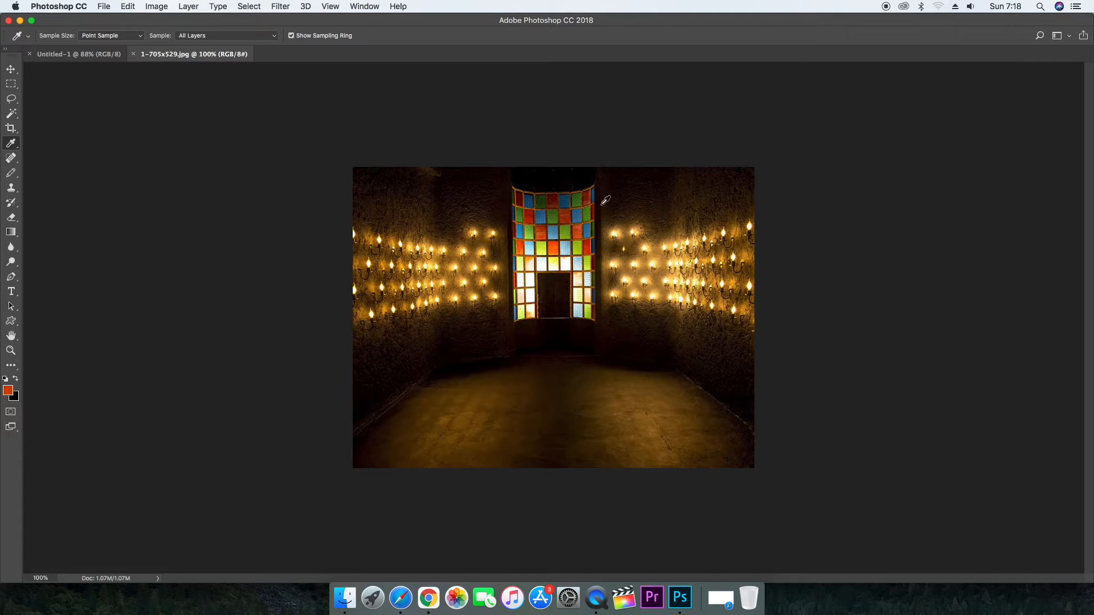
left_click(569, 178)
left_click(17, 160)
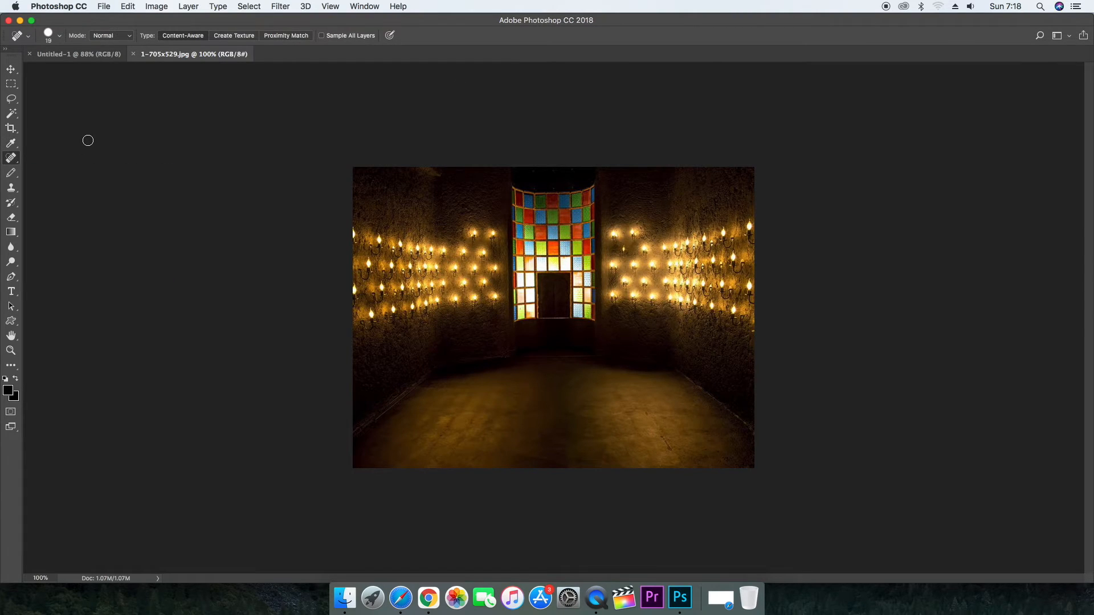
Browse the Downloads and Documents folders and open the red-legged desk image 1606924268985.png in Photoshop.
left_click(345, 596)
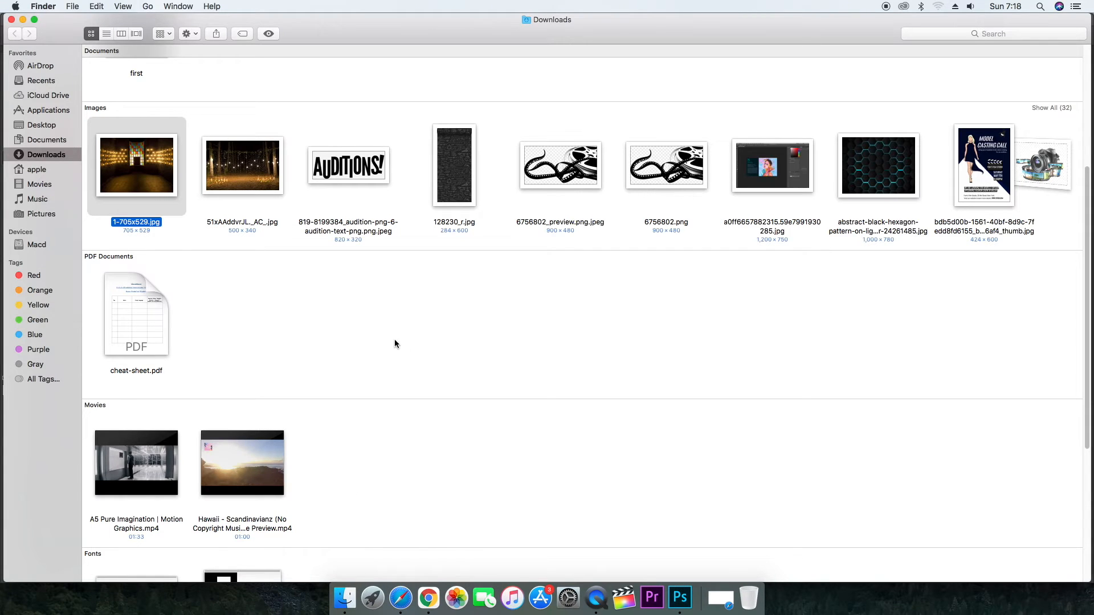
scroll(409, 367, "down", 5)
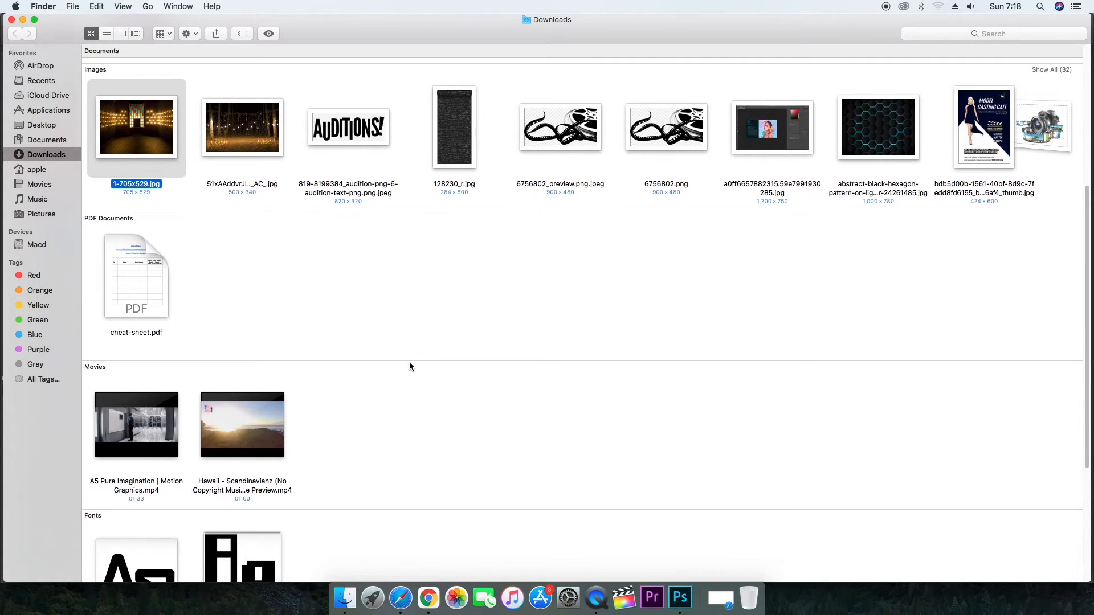
scroll(409, 367, "down", 4)
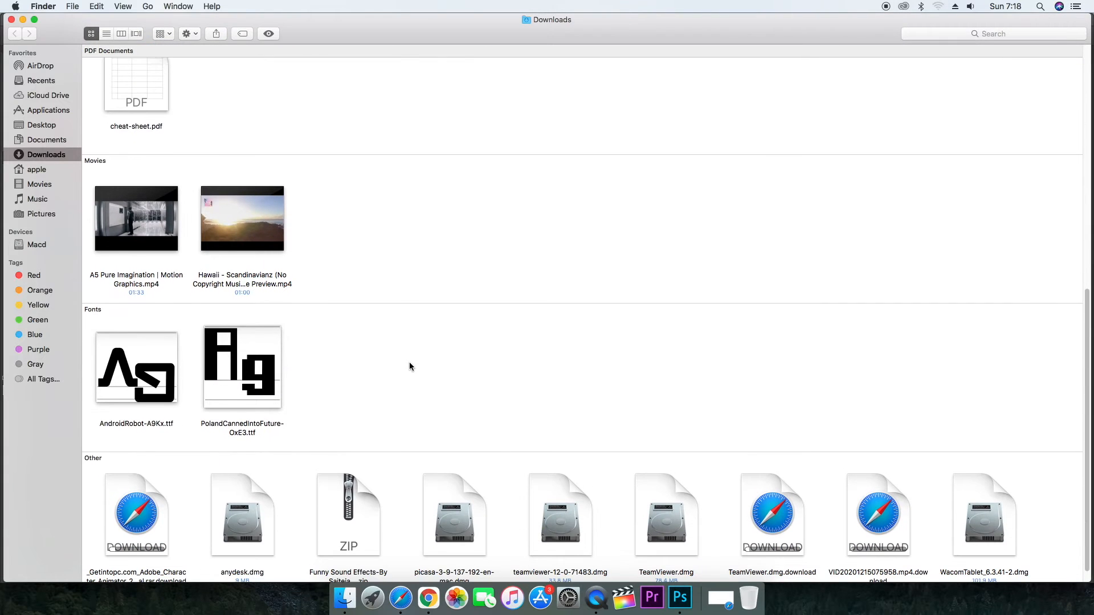
scroll(263, 201, "up", 9)
left_click(55, 140)
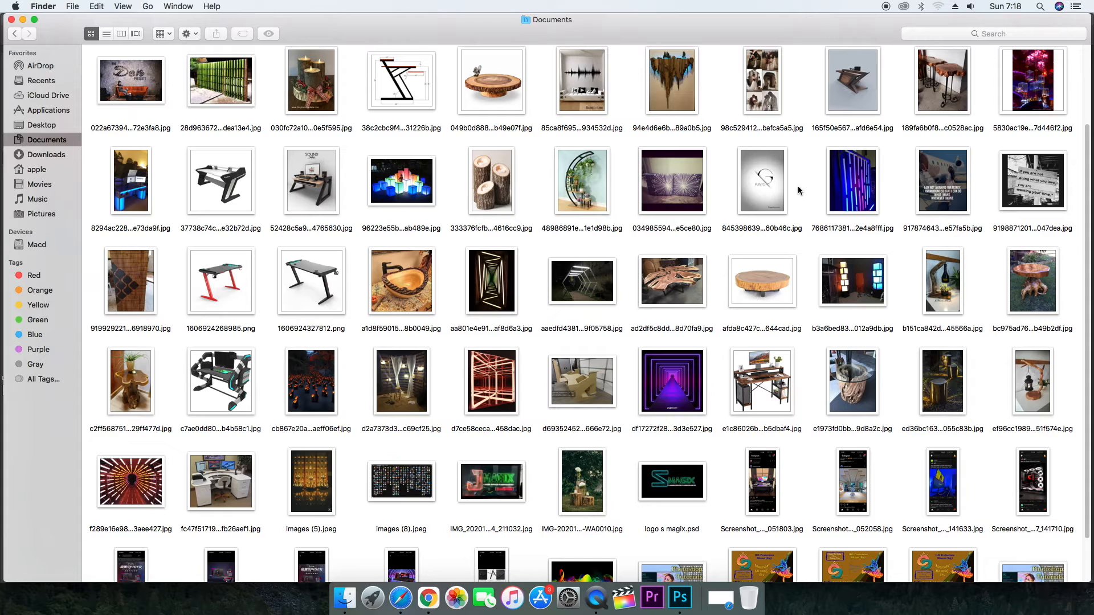
left_click(237, 294)
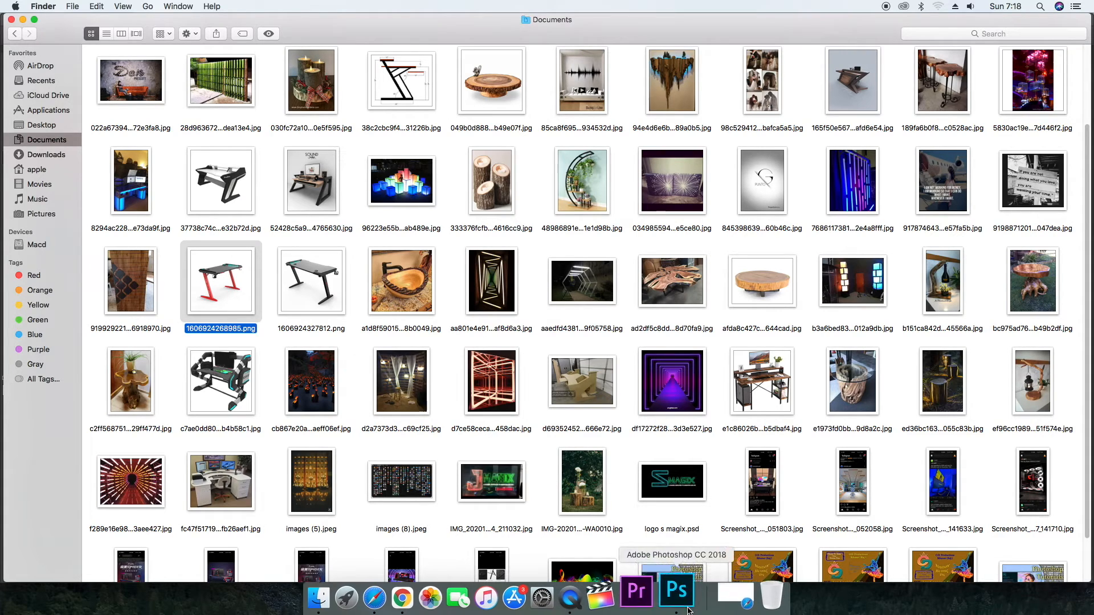
left_click_drag(219, 274, 680, 597)
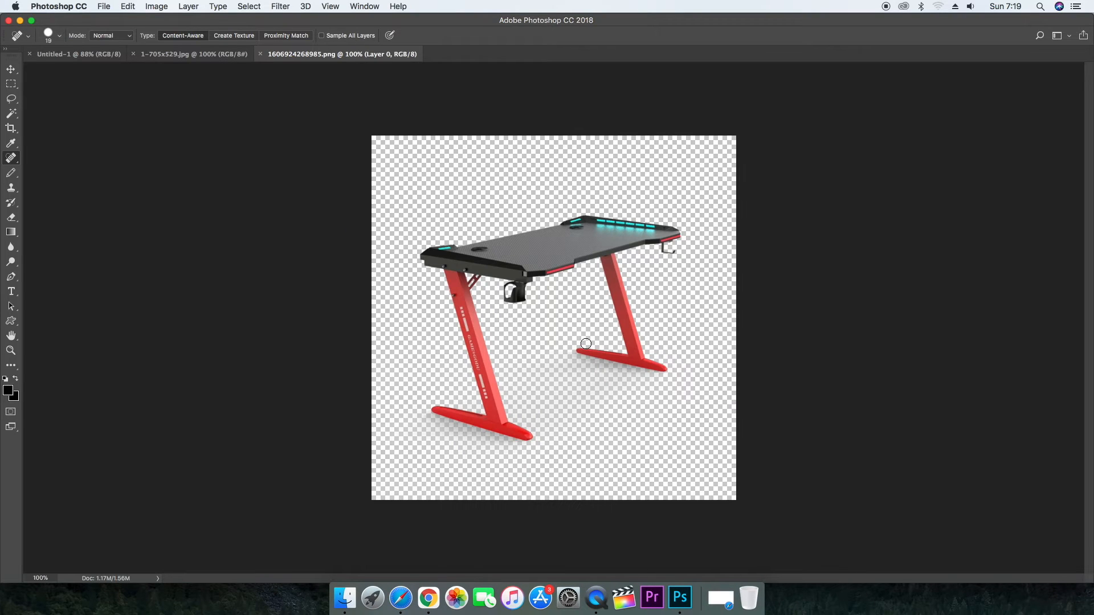
Display the desk image's layers and fit the image on the screen.
key("F7")
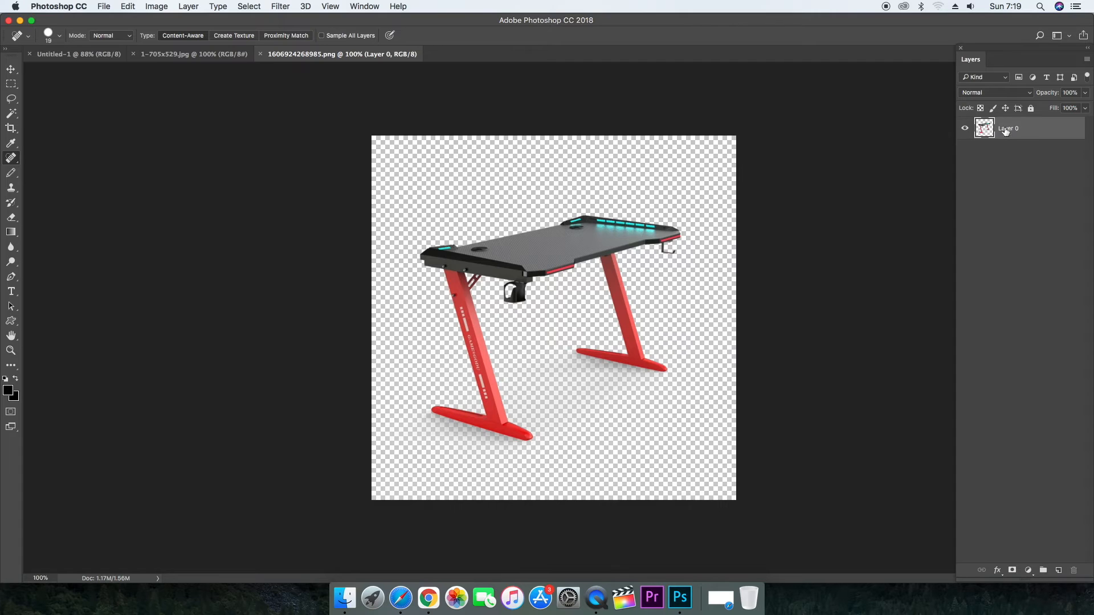
right_click(589, 245)
left_click(615, 250)
key("v")
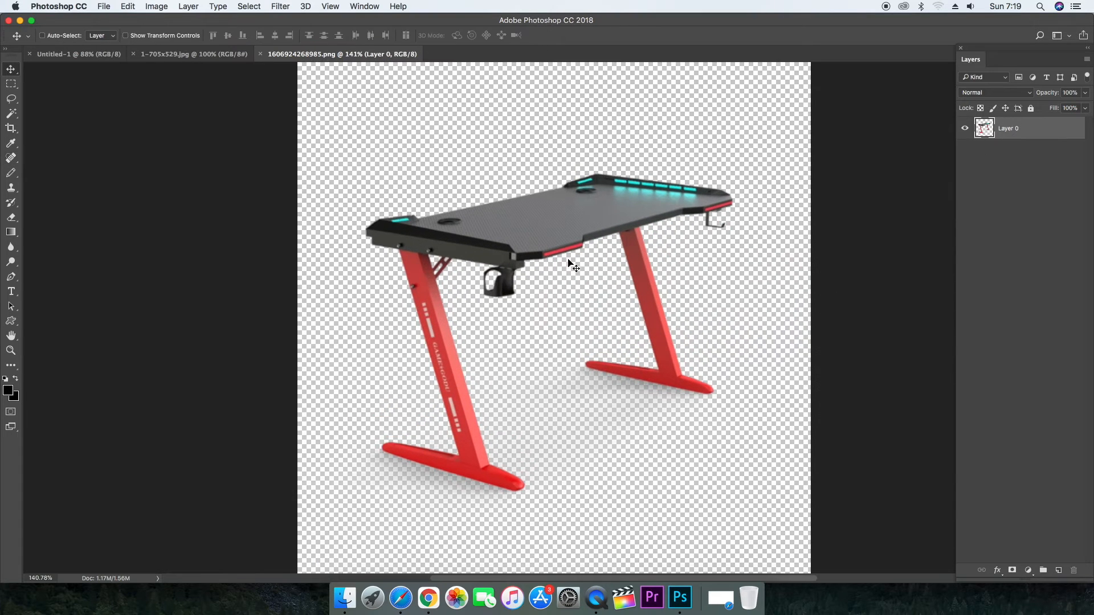
Paint over the red trim on the desktop's front edge with the content-aware Spot Healing Brush.
left_click(12, 159)
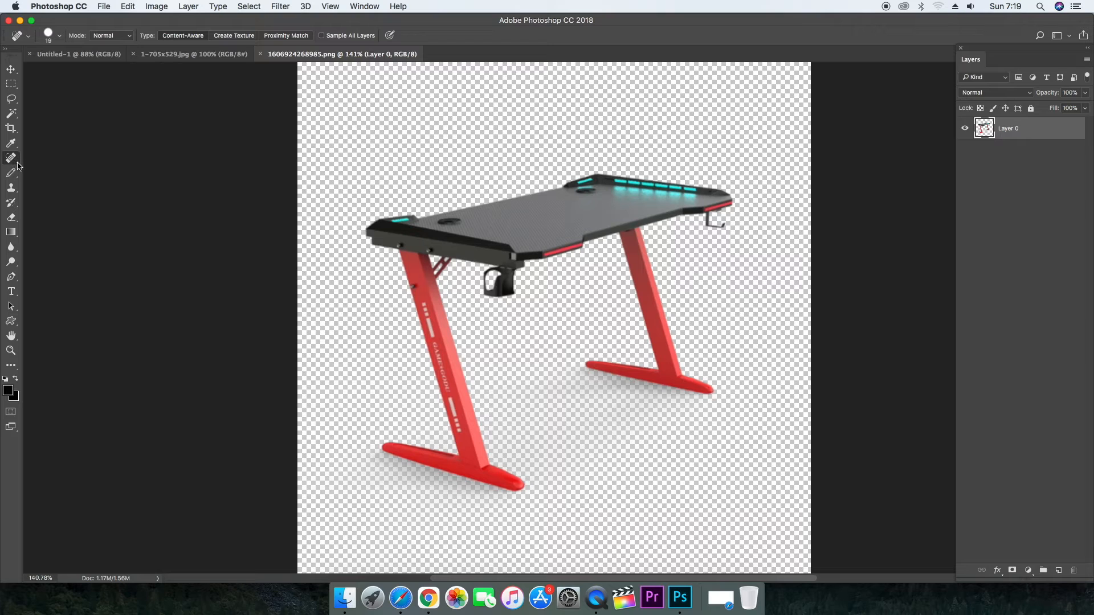
left_click(14, 161)
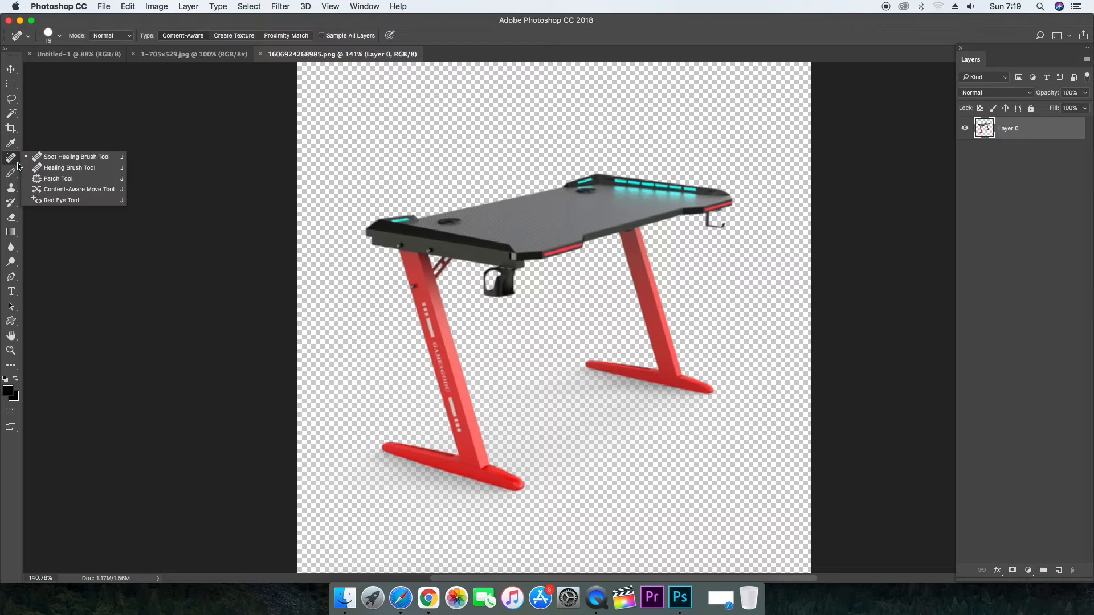
left_click(115, 158)
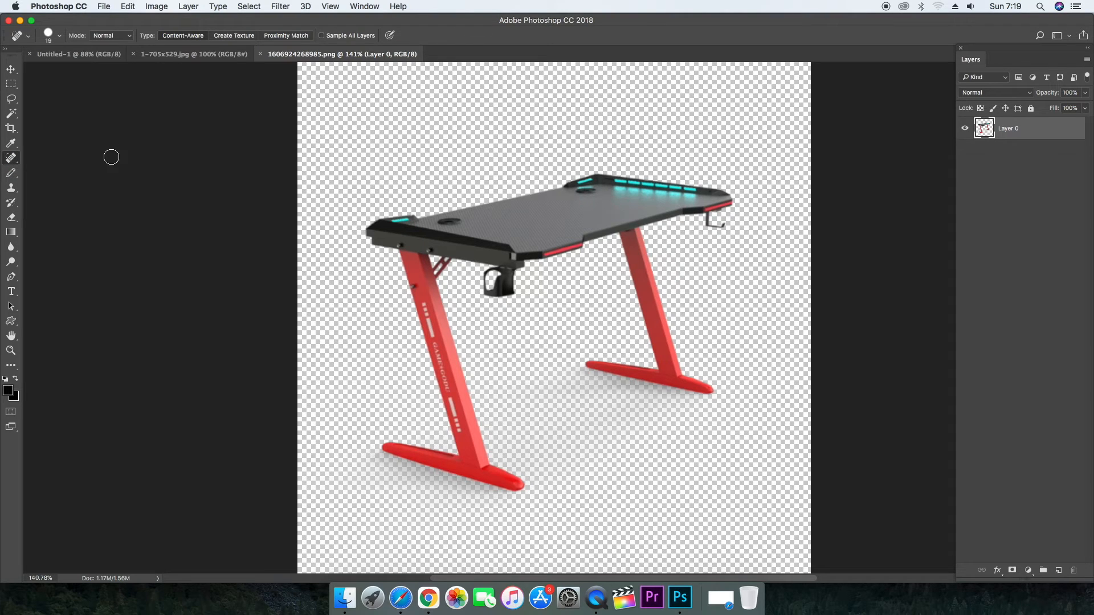
left_click(548, 251, "alt")
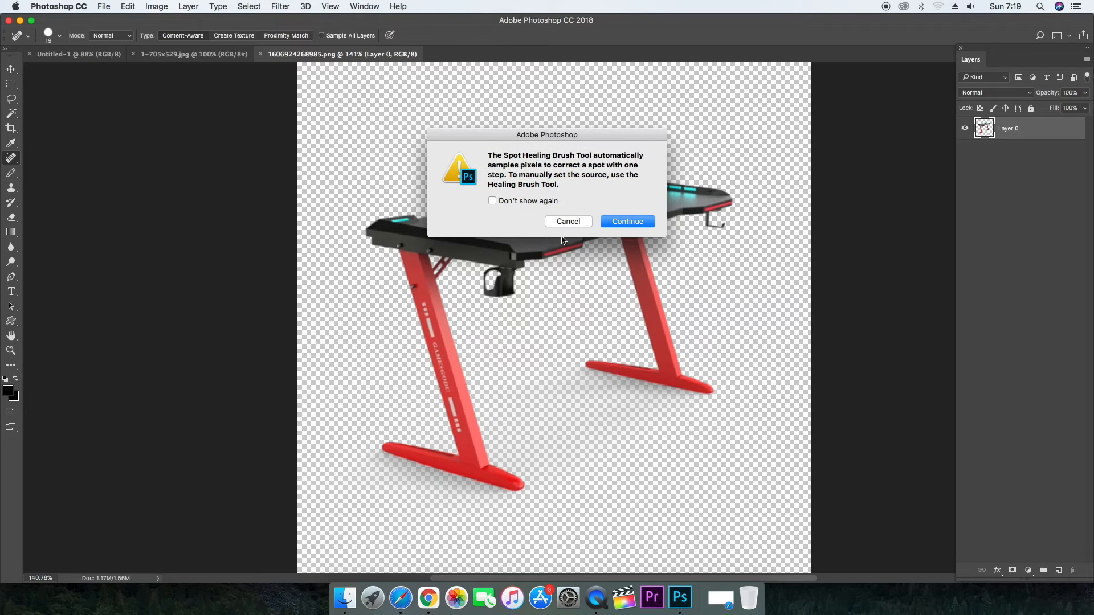
left_click(569, 222)
left_click(552, 253)
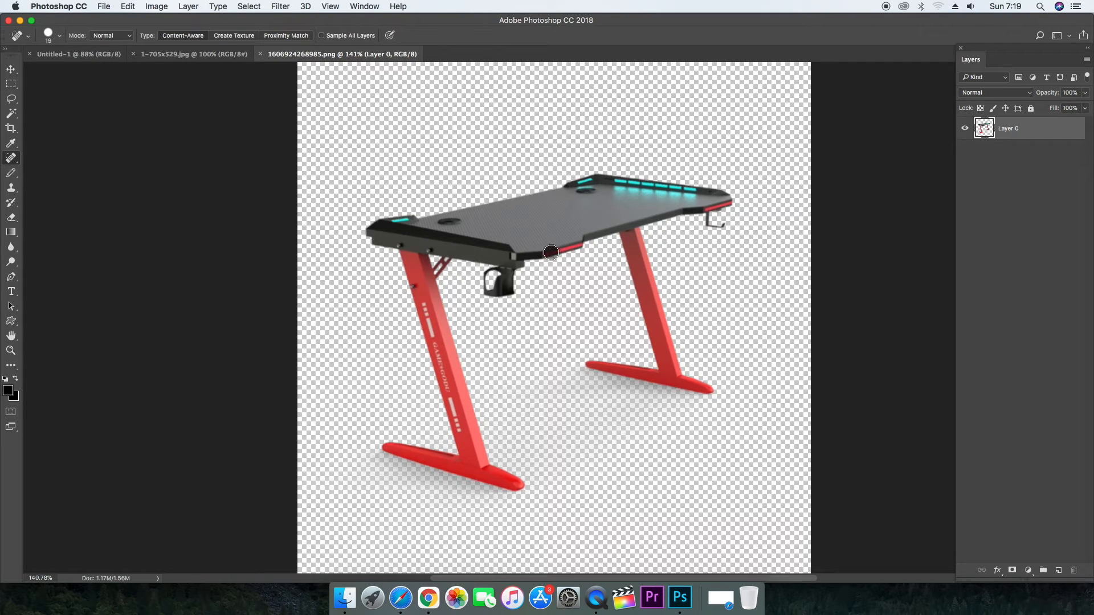
left_click(562, 250)
left_click(568, 248)
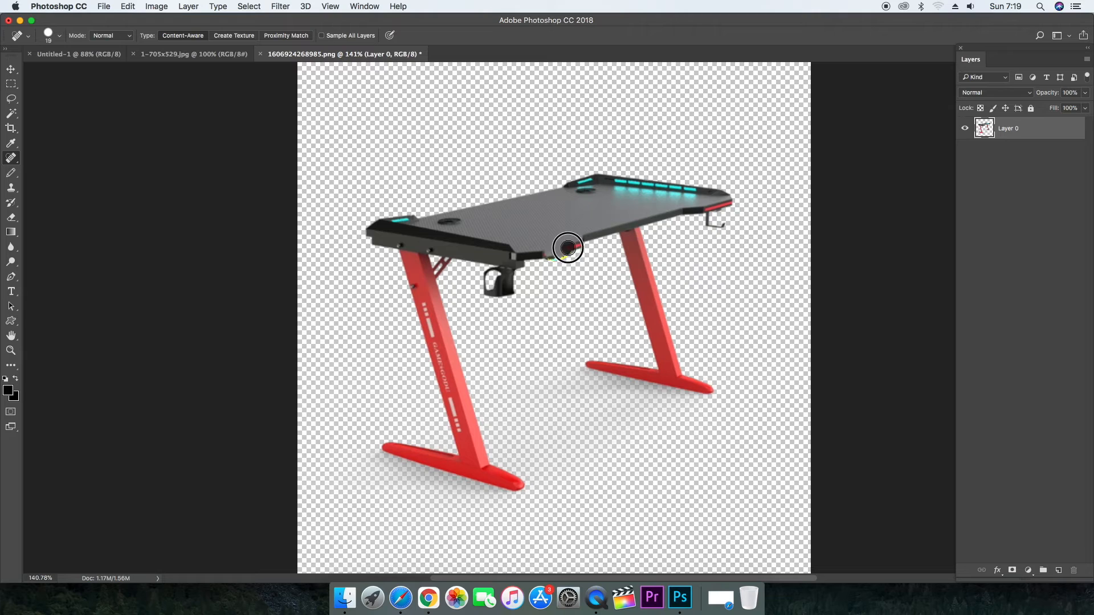
left_click(576, 244)
left_click(583, 241)
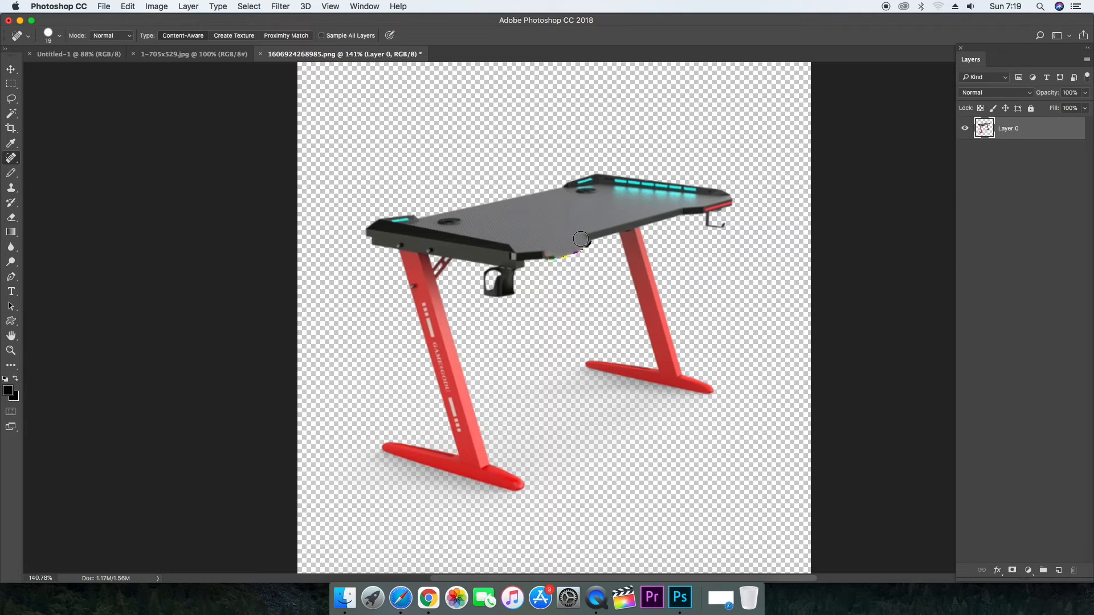
Heal the cutout in the desktop's front edge and, with a 15 px brush, the white lettering on the front leg.
mouse_move(542, 228)
left_mouse_down()
mouse_move(585, 216)
mouse_move(536, 222)
left_mouse_up()
left_click_drag(597, 243, 549, 261)
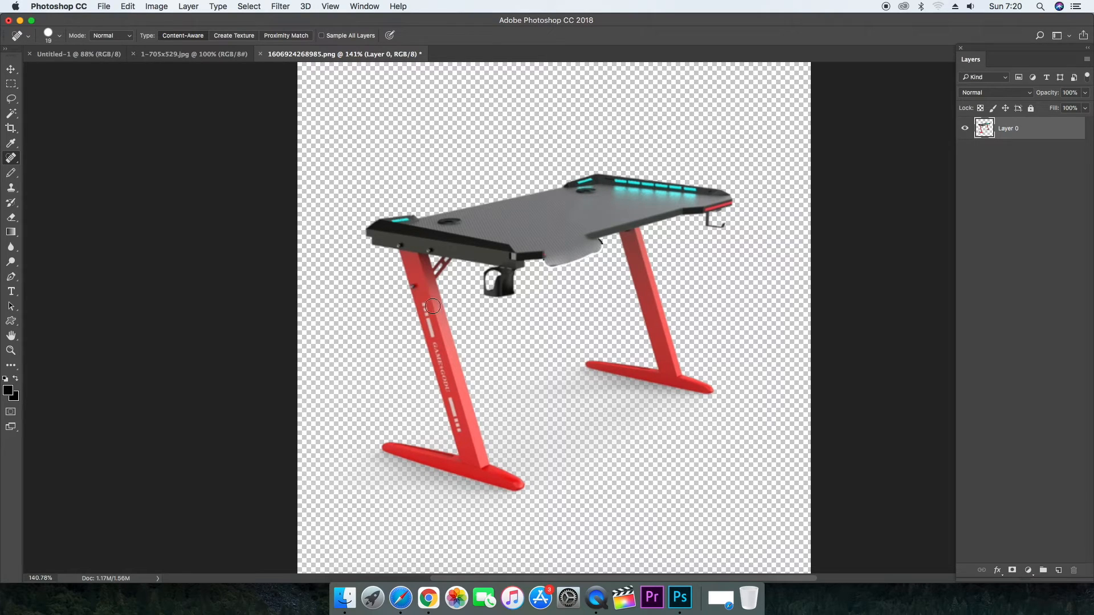
key("bracketleft")
left_click_drag(424, 301, 462, 426)
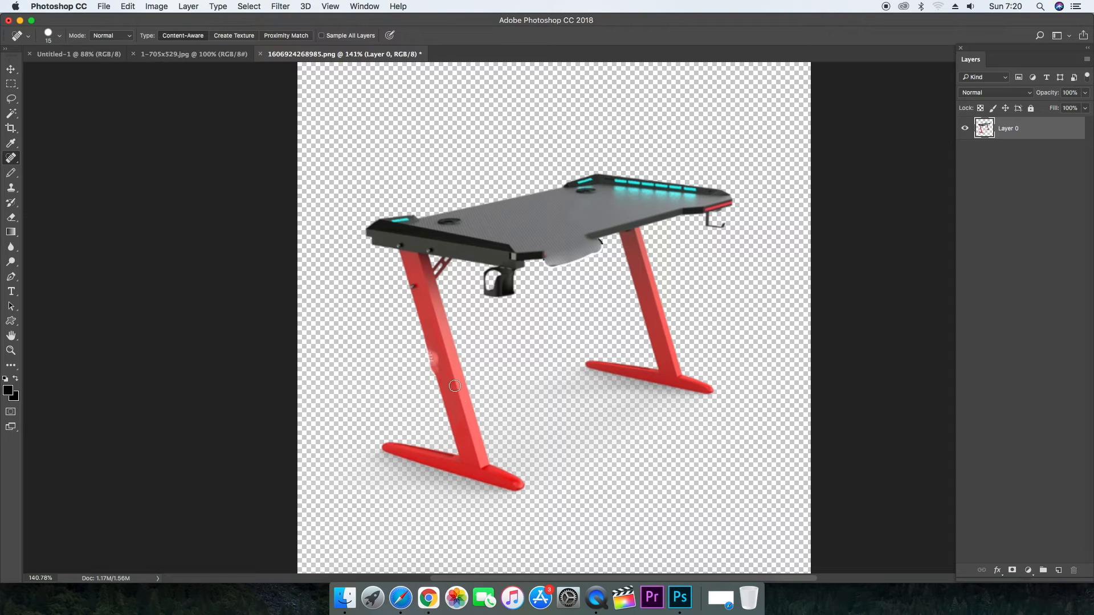
Paint Spot Healing strokes along both sides of the front leg and across the cup holder.
left_click_drag(420, 321, 431, 392)
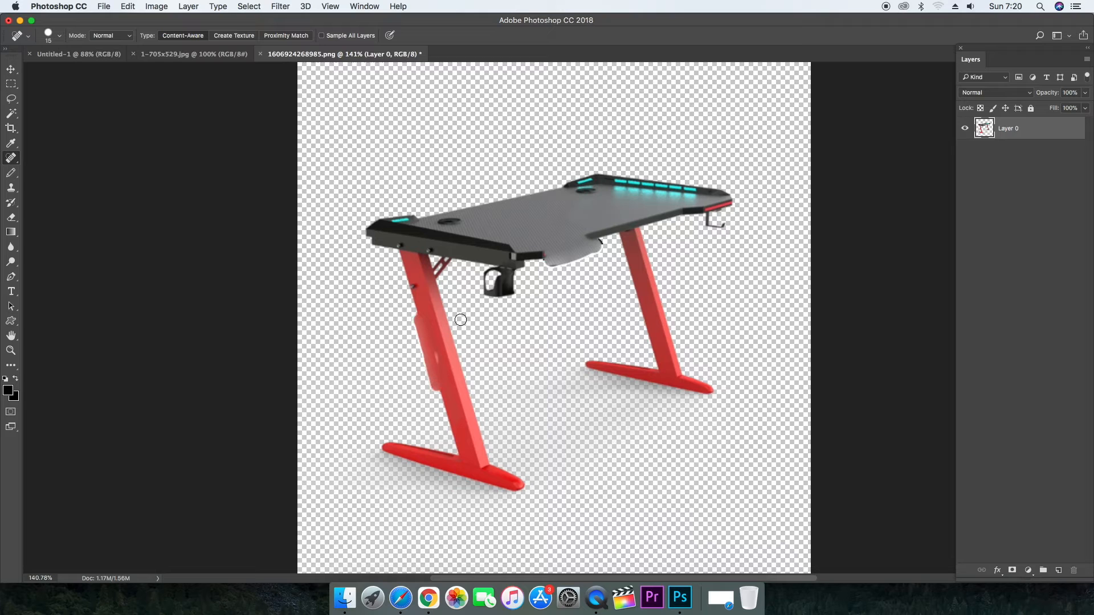
left_click_drag(461, 320, 491, 408)
mouse_move(493, 298)
left_mouse_down()
mouse_move(538, 290)
mouse_move(490, 287)
mouse_move(546, 282)
left_mouse_up()
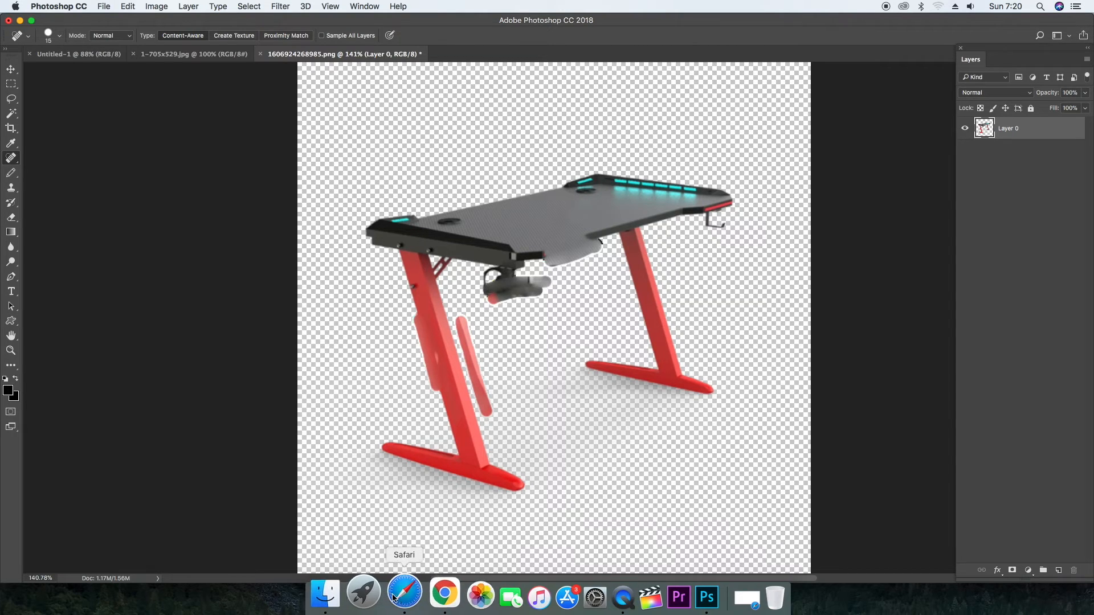
Try to open the image IMG-20201...-WA0010.jpg from the Documents folder in Photoshop.
left_click(345, 598)
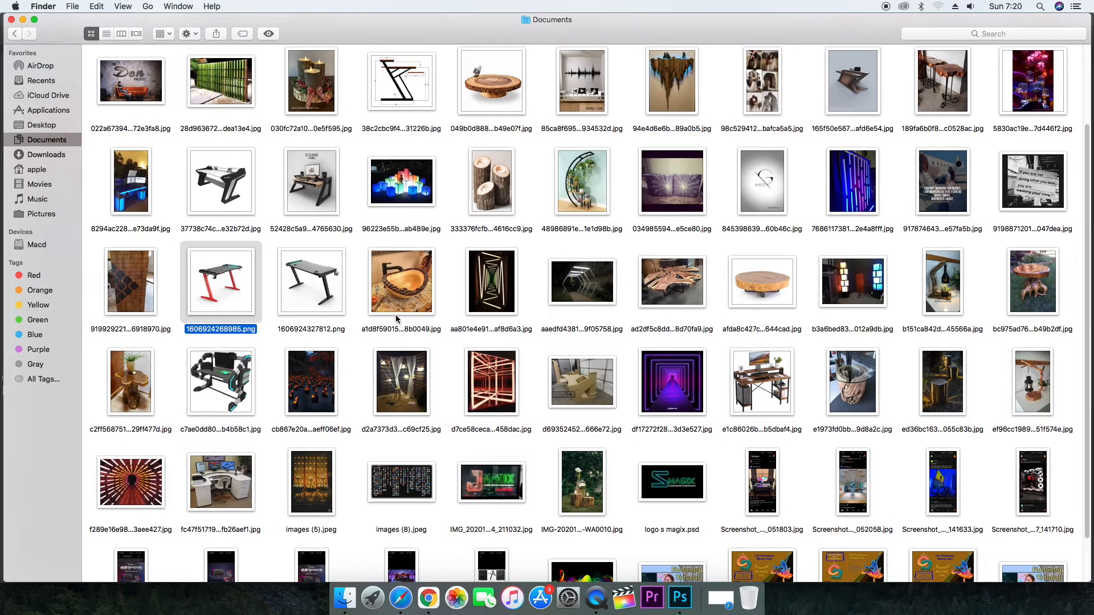
scroll(396, 315, "down", 3)
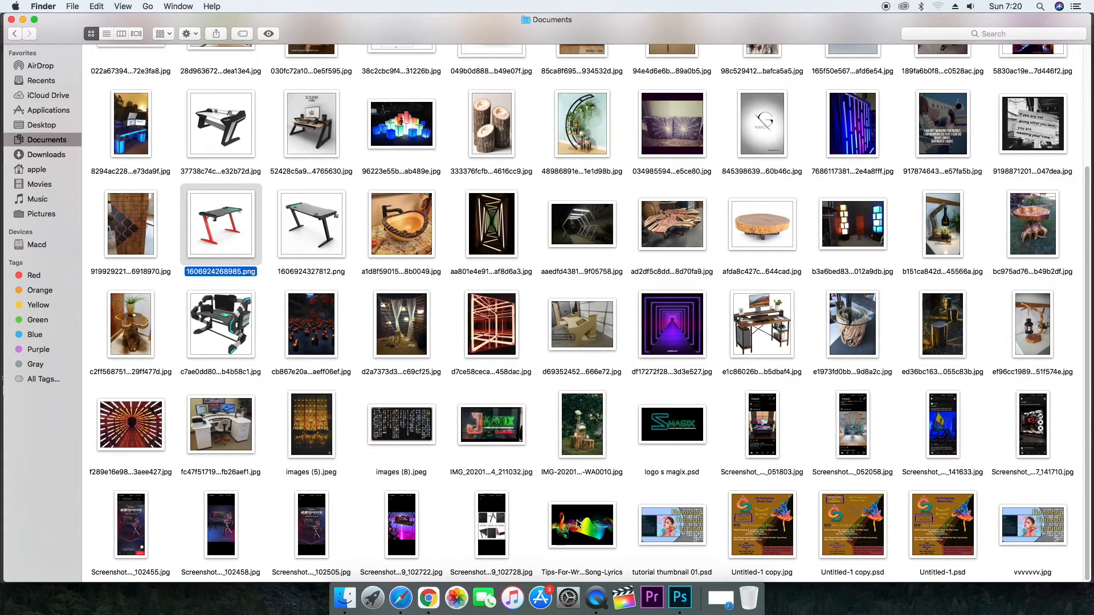
left_click(590, 425)
left_click_drag(683, 605, 682, 595)
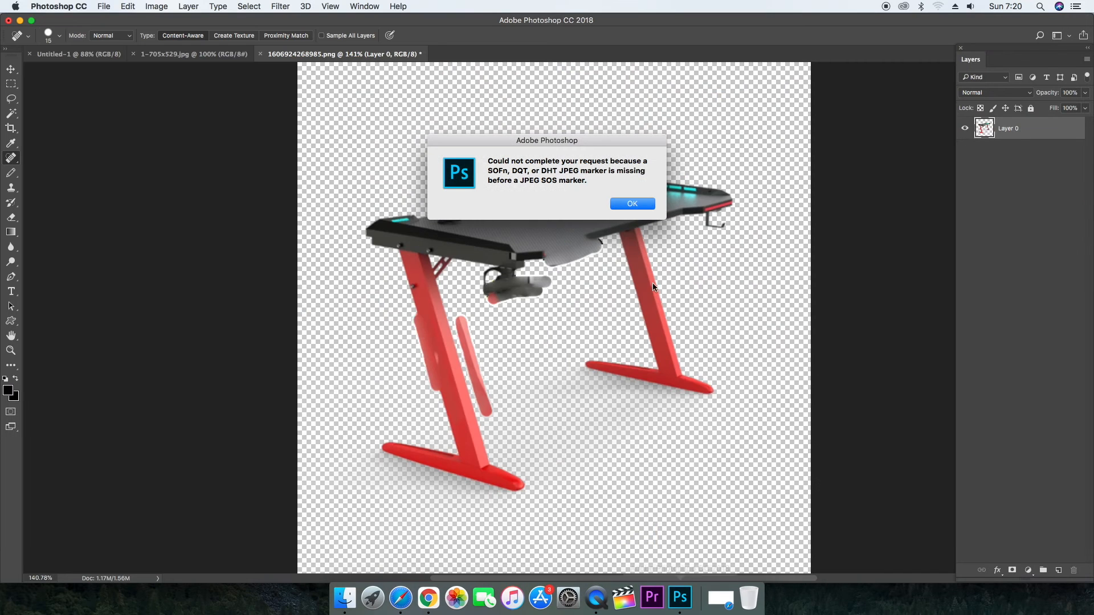
left_click(631, 205)
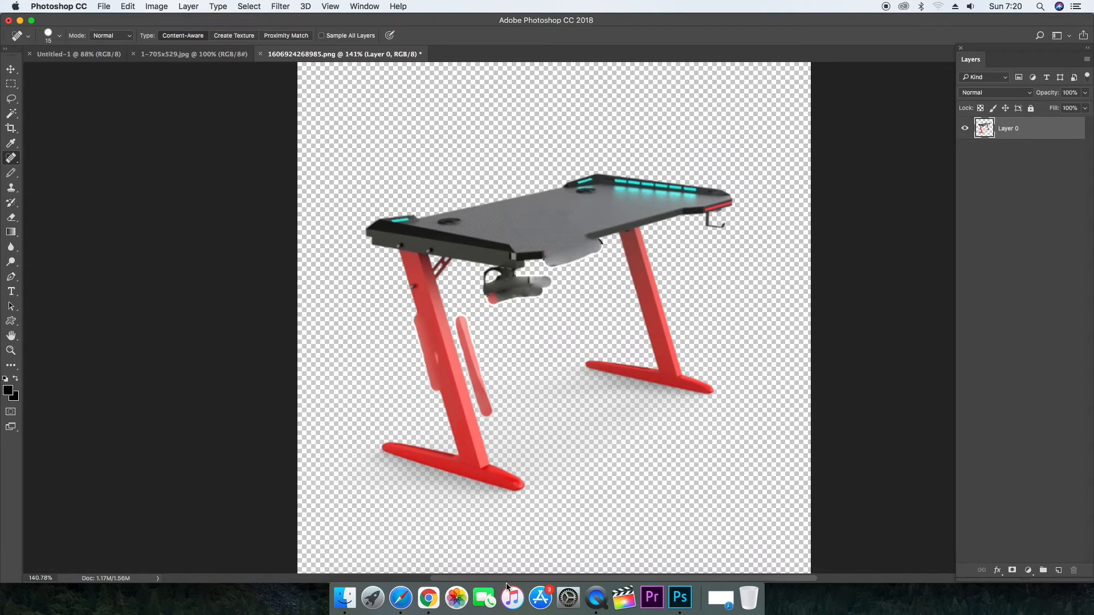
left_click(345, 599)
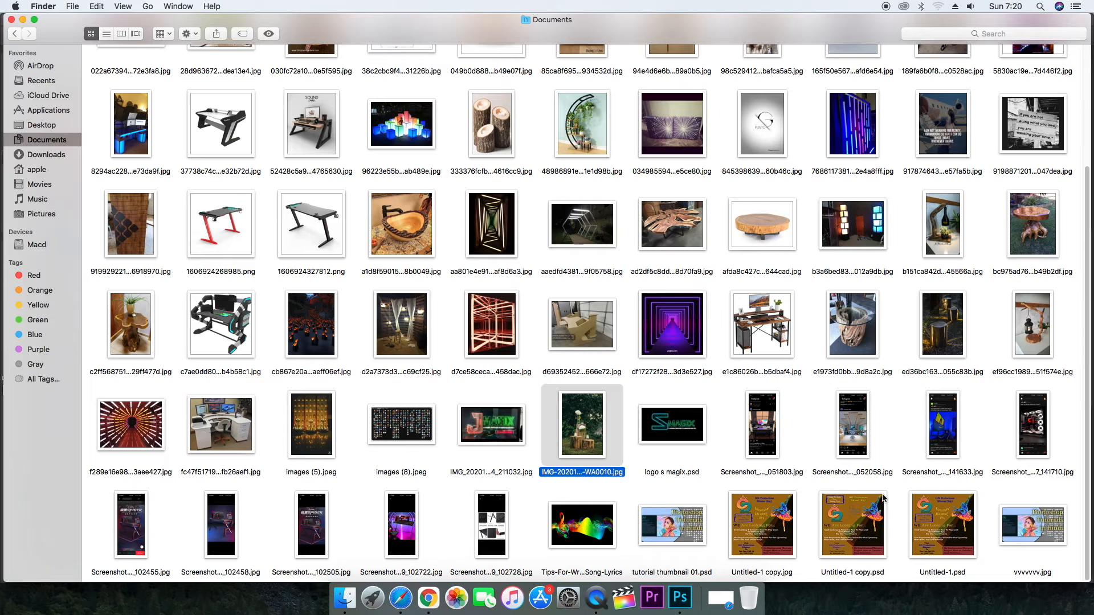
mouse_move(583, 430)
left_mouse_down()
mouse_move(682, 573)
mouse_move(681, 597)
left_mouse_up()
left_click(635, 207)
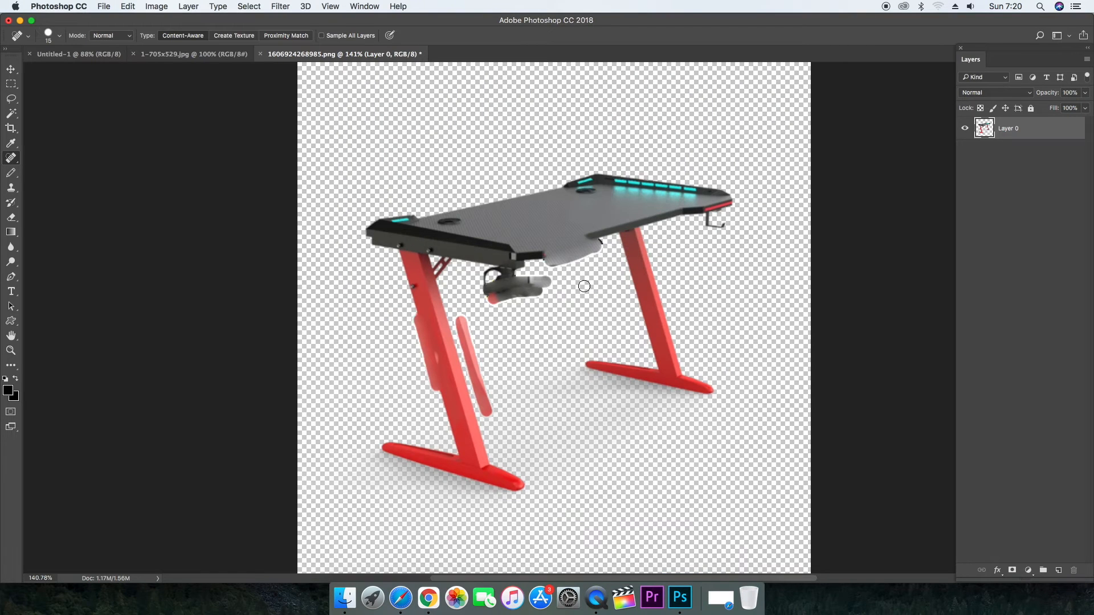
Open the glowing-cubes image 96223e55bc1d4dc42ef4e22ba3ab489e.jpg from Documents in Photoshop and enlarge it to 200%.
left_click(345, 597)
left_click_drag(426, 150, 707, 614)
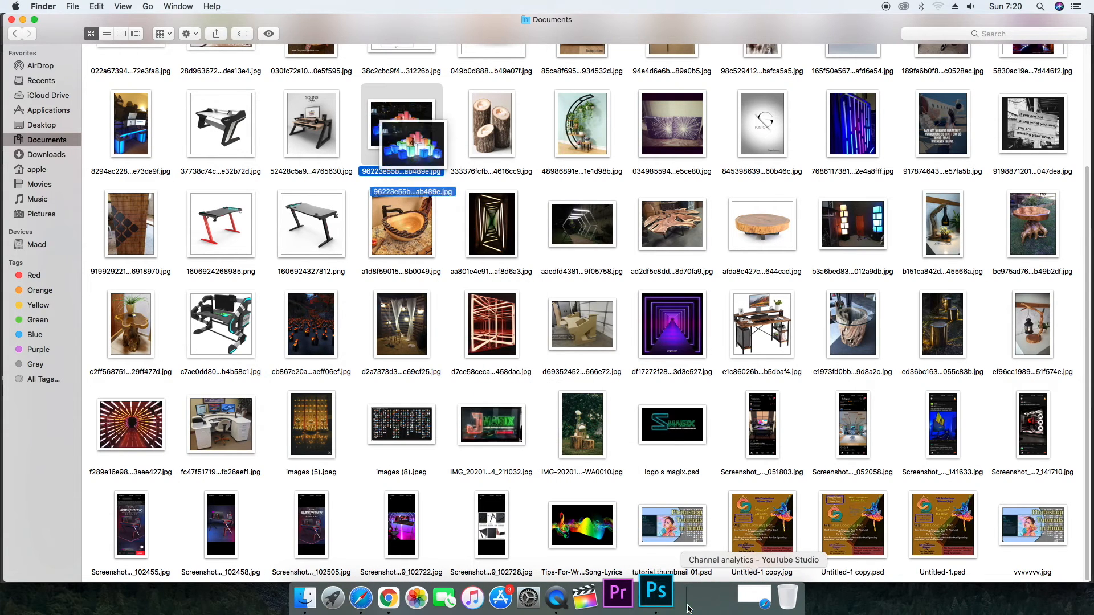
left_click_drag(407, 129, 673, 606)
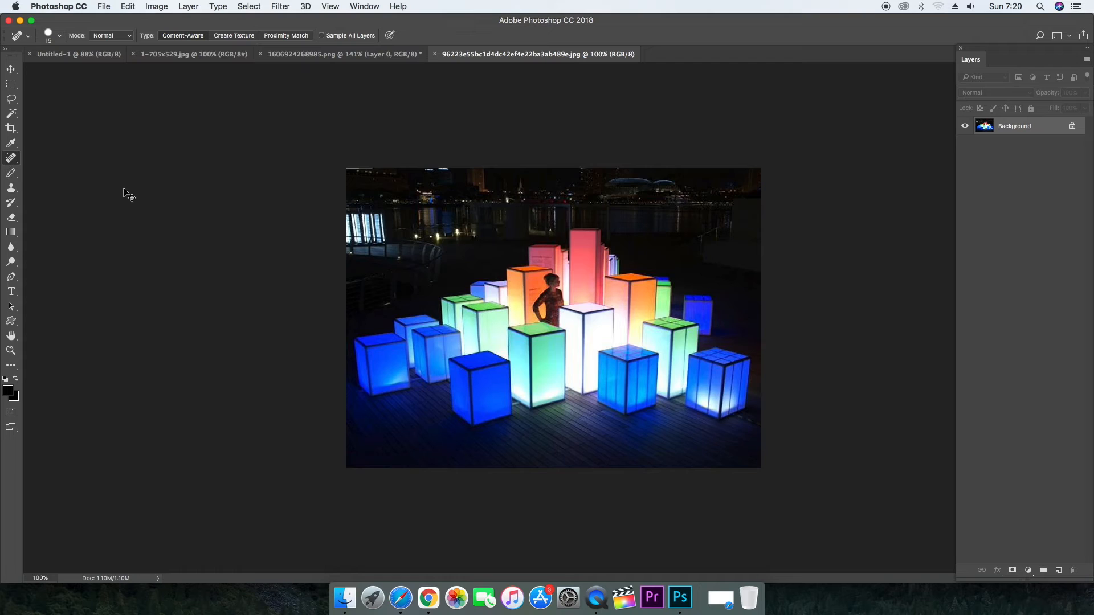
key("super+equal")
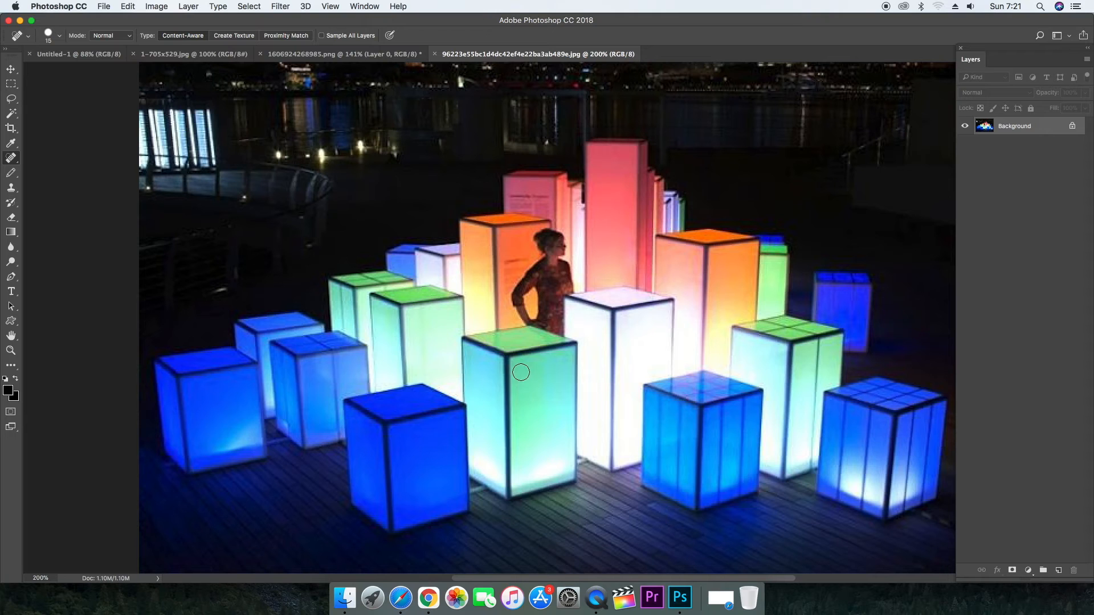
key("v")
left_click_drag(504, 373, 491, 368)
left_click(519, 234)
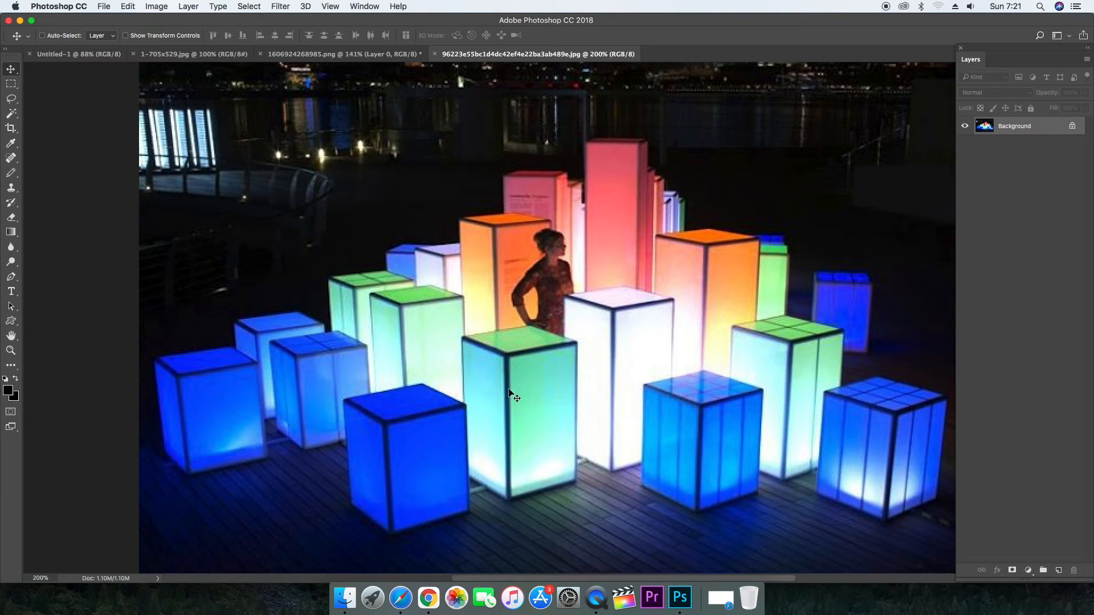
Remove the dark vertical corner line from the green box in front of the woman with the Spot Healing Brush.
key("j")
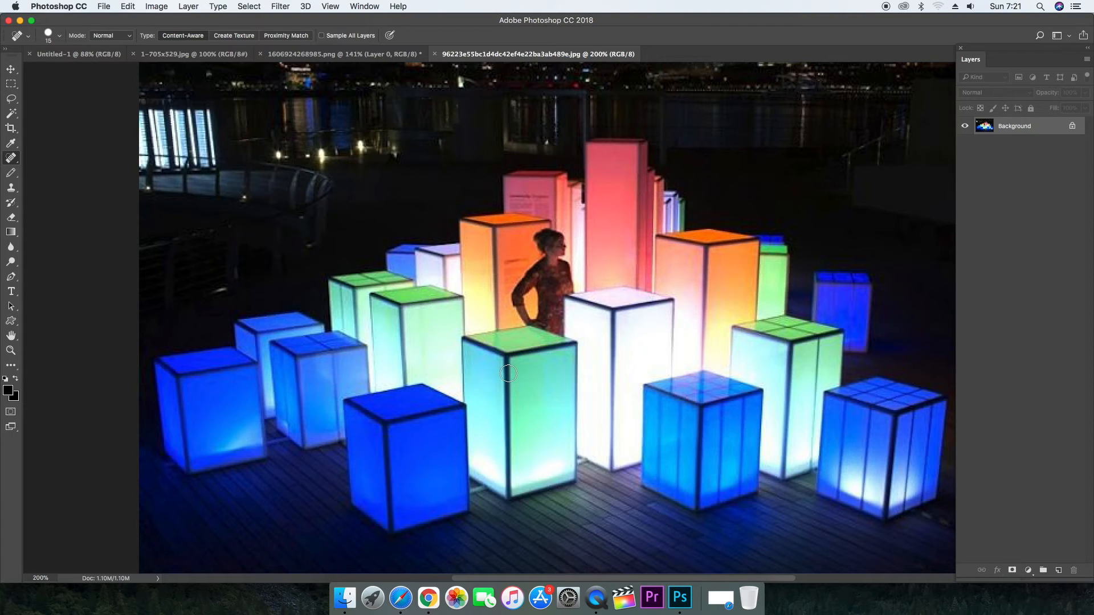
left_click_drag(508, 374, 507, 475)
left_click_drag(499, 366, 518, 366)
left_click_drag(508, 443, 510, 490)
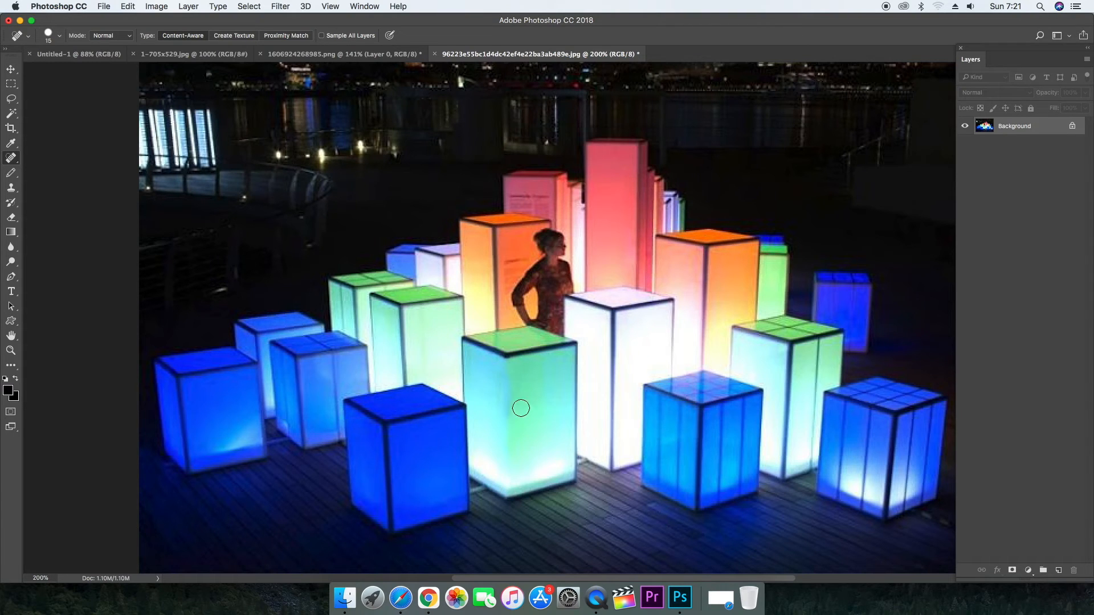
left_click_drag(501, 371, 507, 426)
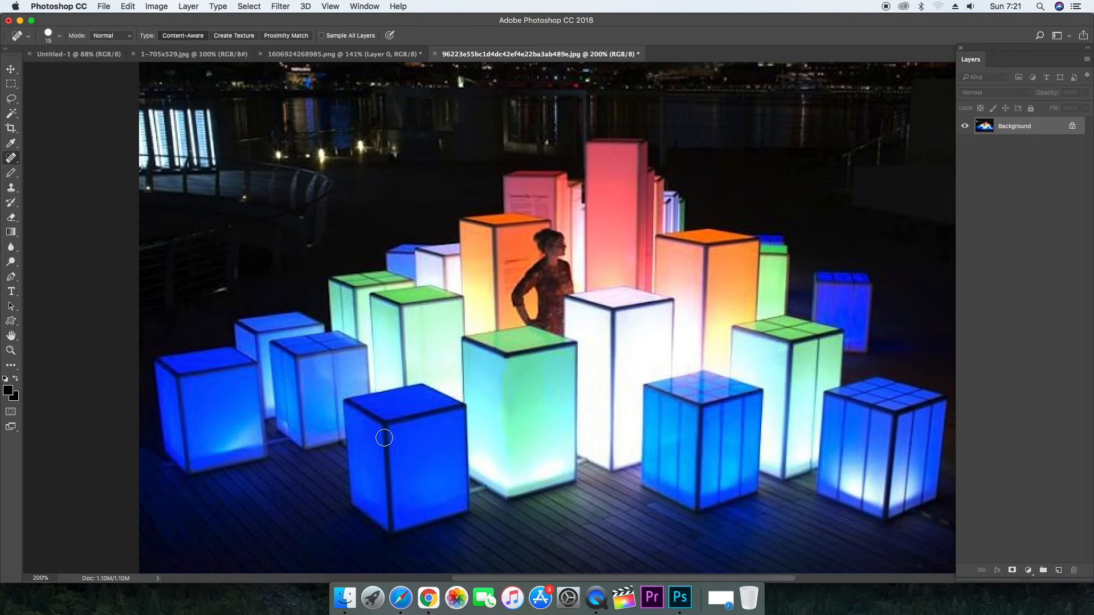
Heal the dark vertical corner lines on the front dark-blue cube, the tall white box and the light-blue cube.
left_click_drag(384, 436, 394, 509)
left_click_drag(383, 435, 383, 434)
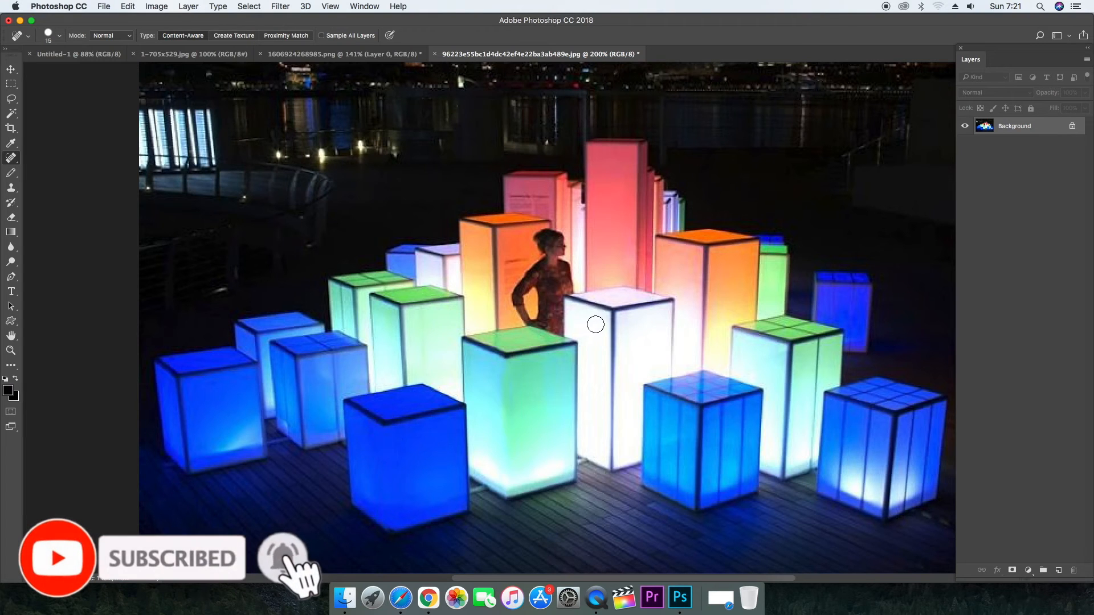
left_click_drag(609, 321, 611, 458)
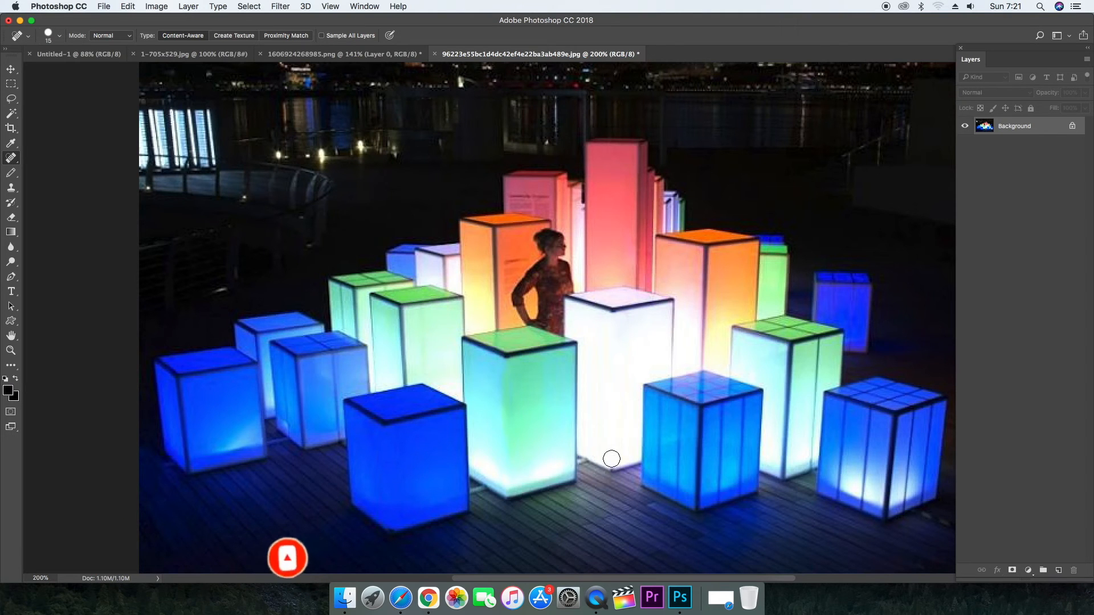
left_click(611, 461)
left_click(614, 322)
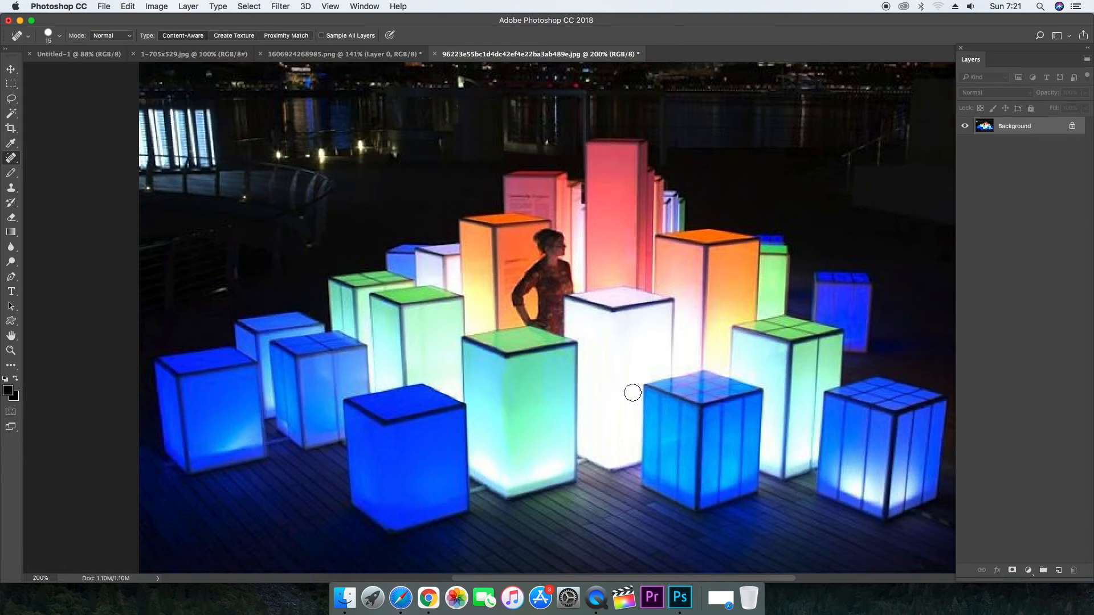
mouse_move(699, 409)
left_mouse_down()
mouse_move(699, 499)
mouse_move(698, 422)
left_mouse_up()
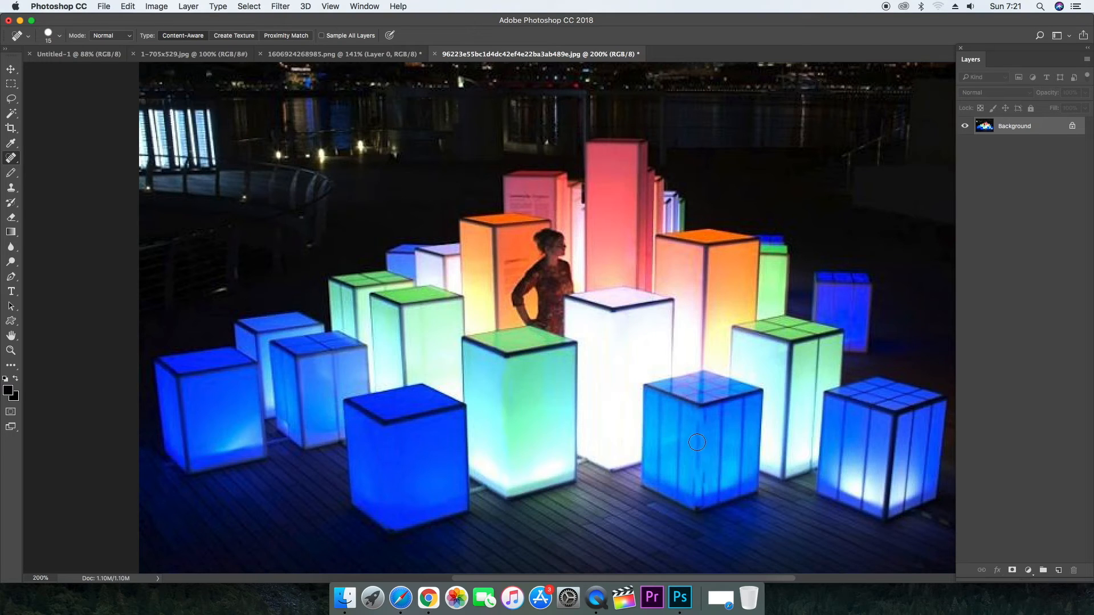
Examine the tools grouped with the Spot Healing Brush, and switch to the Move tool.
left_click(18, 164)
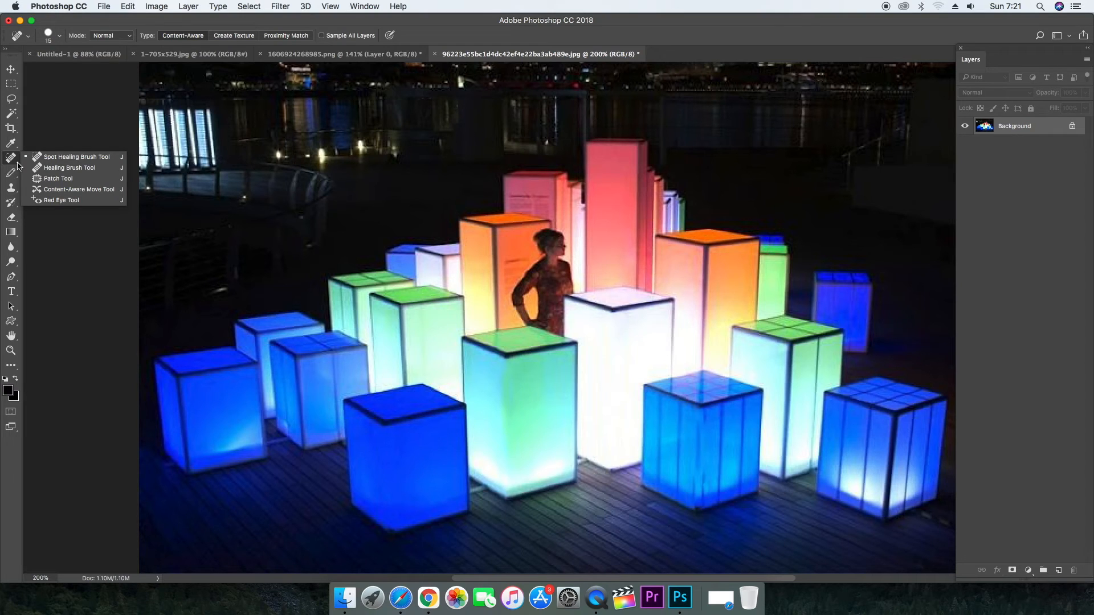
left_click(36, 158)
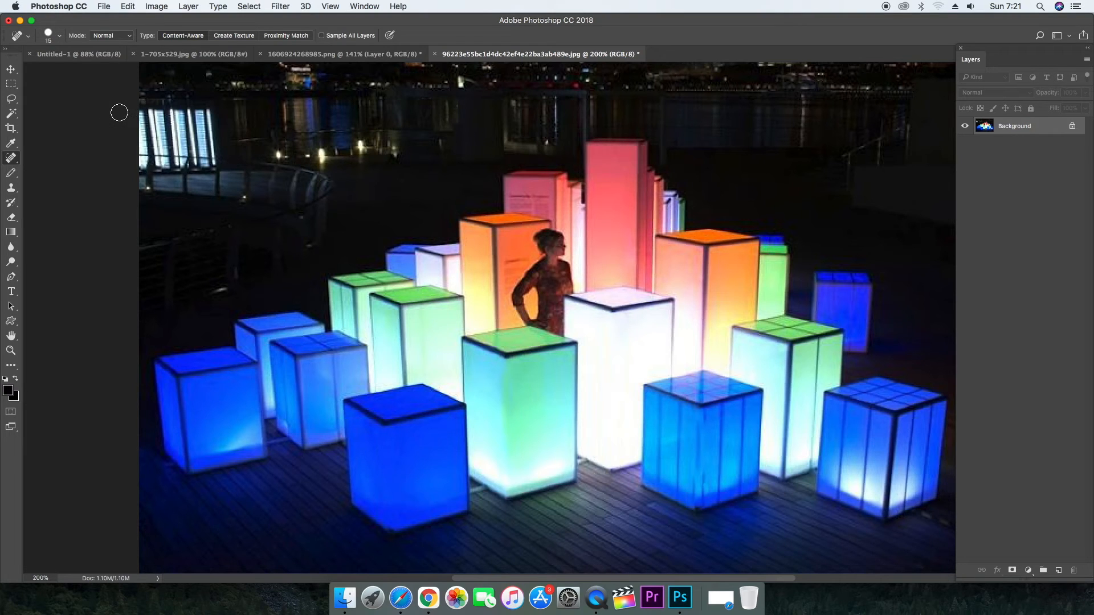
key("v")
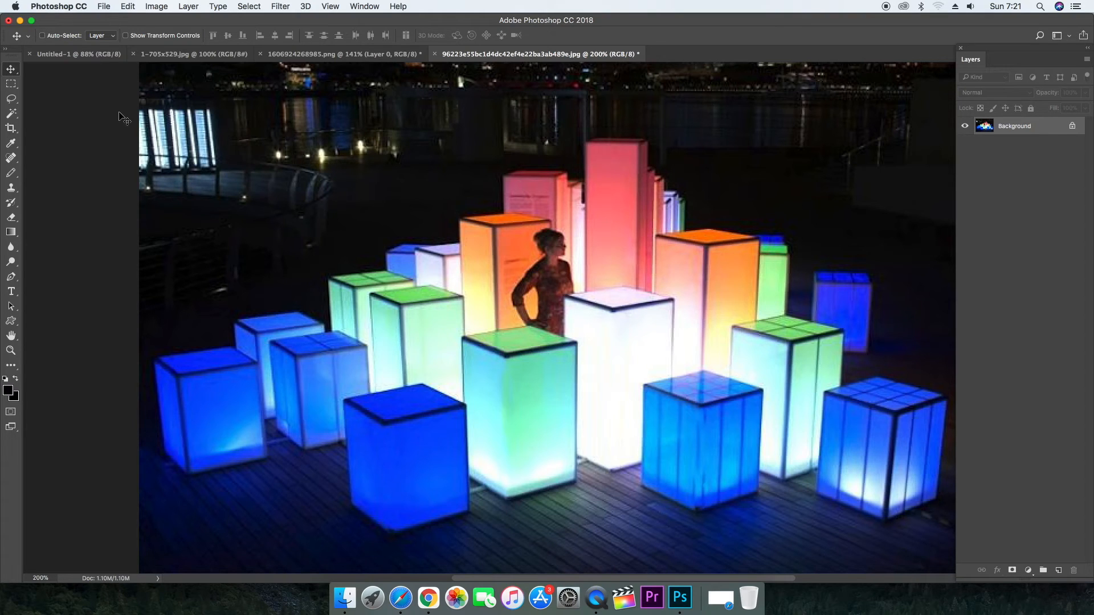
left_click(18, 165)
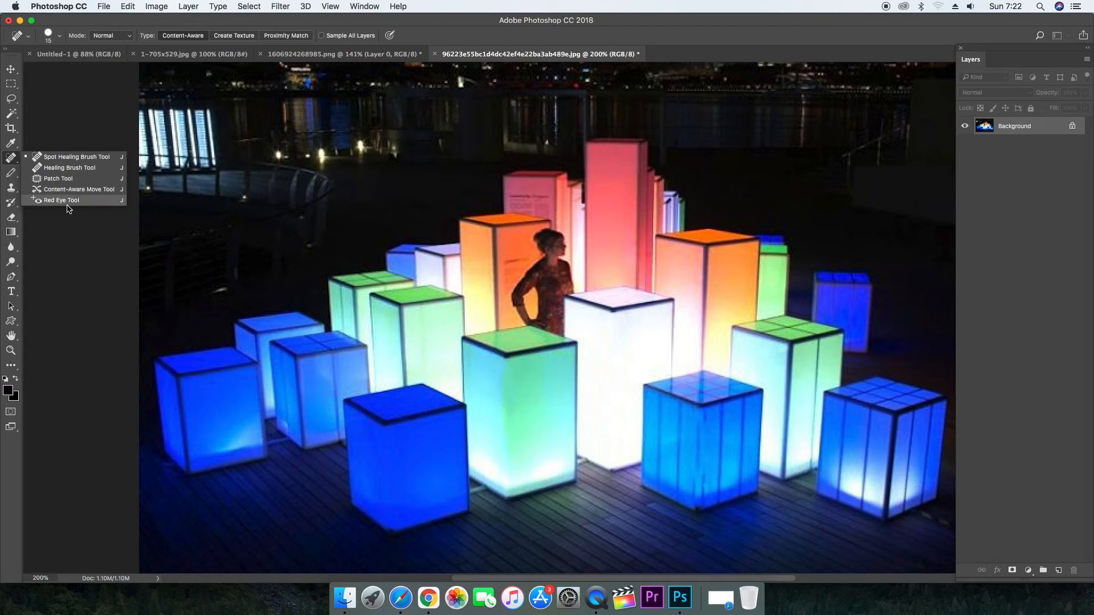
left_click(71, 129)
key("v")
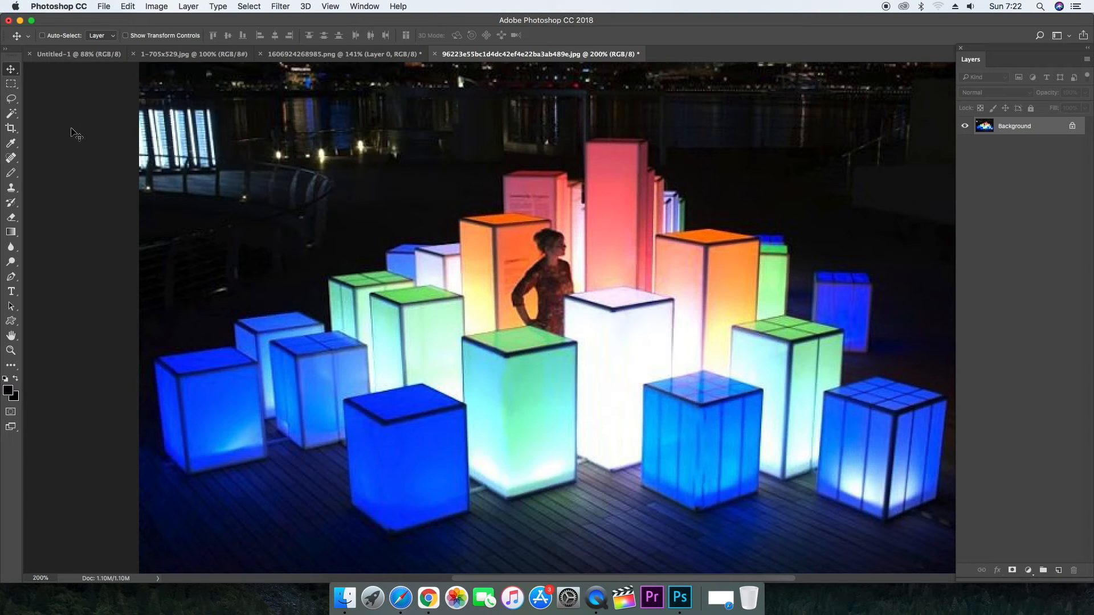
Switch to the Brush tool and reduce its size to 40 px.
left_click(11, 173)
left_click(40, 172)
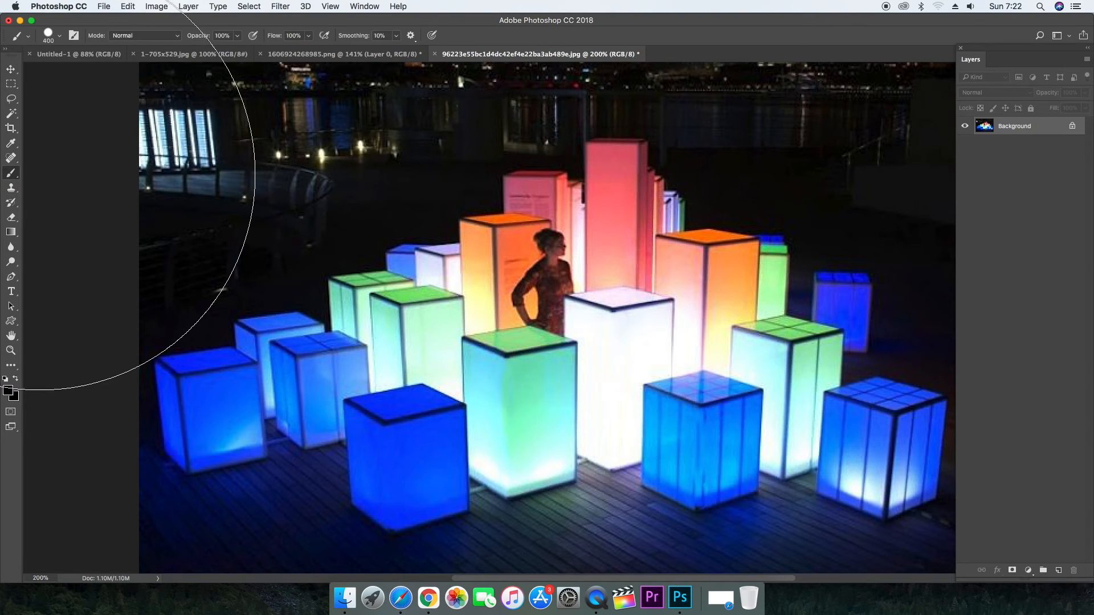
key("bracketleft")
key("bracketleft")
key("bracketleft")
key("bracketleft")
key("bracketleft")
key("bracketleft")
key("bracketleft")
key("bracketleft")
key("bracketleft")
key("bracketleft")
key("bracketleft")
key("bracketleft")
key("bracketleft")
Choose the Soft Round brush from General Brushes and place one black dab in the dark area above the boxes.
left_click(60, 36)
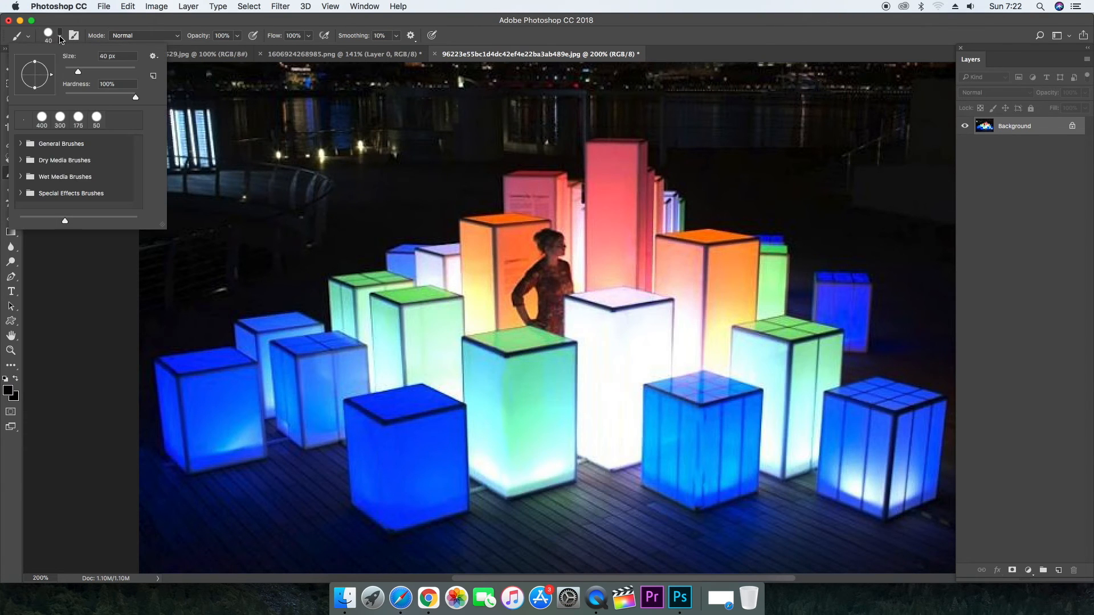
left_click(22, 144)
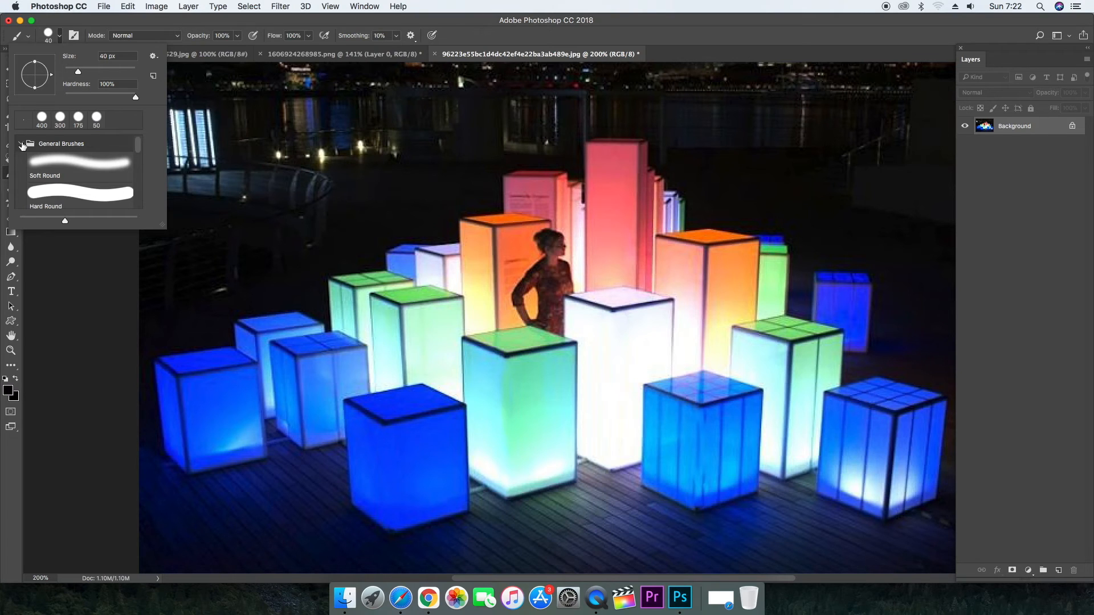
left_click(63, 165)
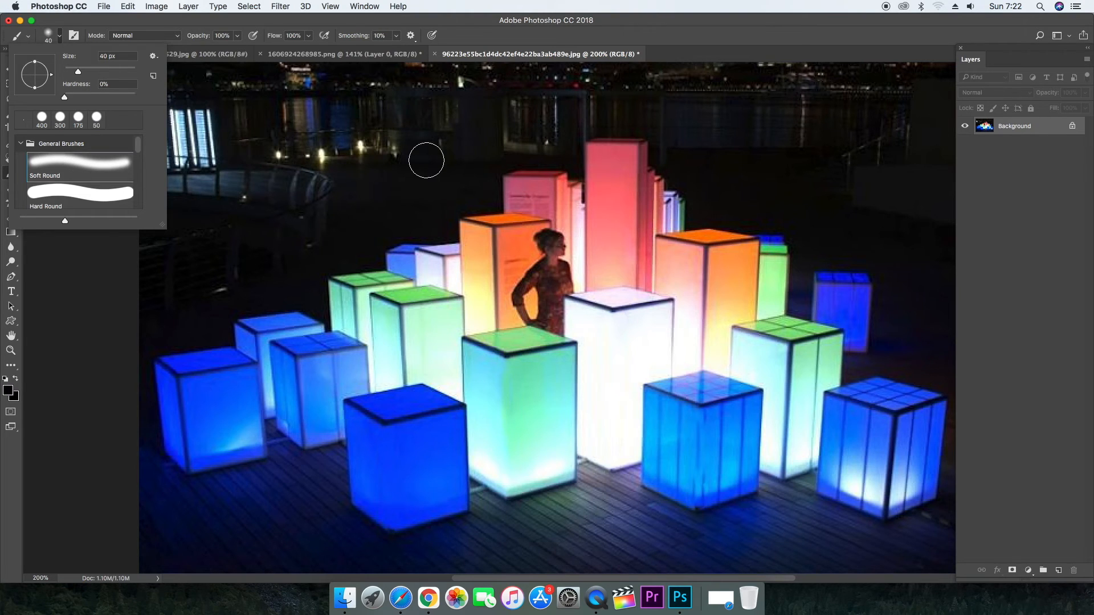
left_click(426, 160)
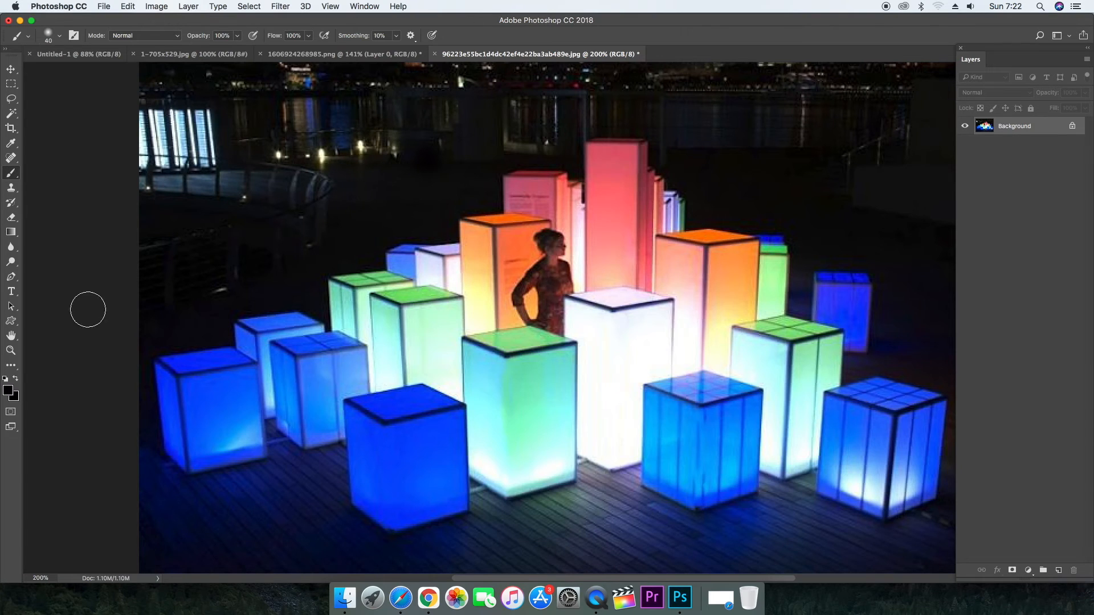
Set the foreground colour to blue #104bff by sampling it from the leftmost blue cube.
left_click(8, 390)
left_click(189, 389)
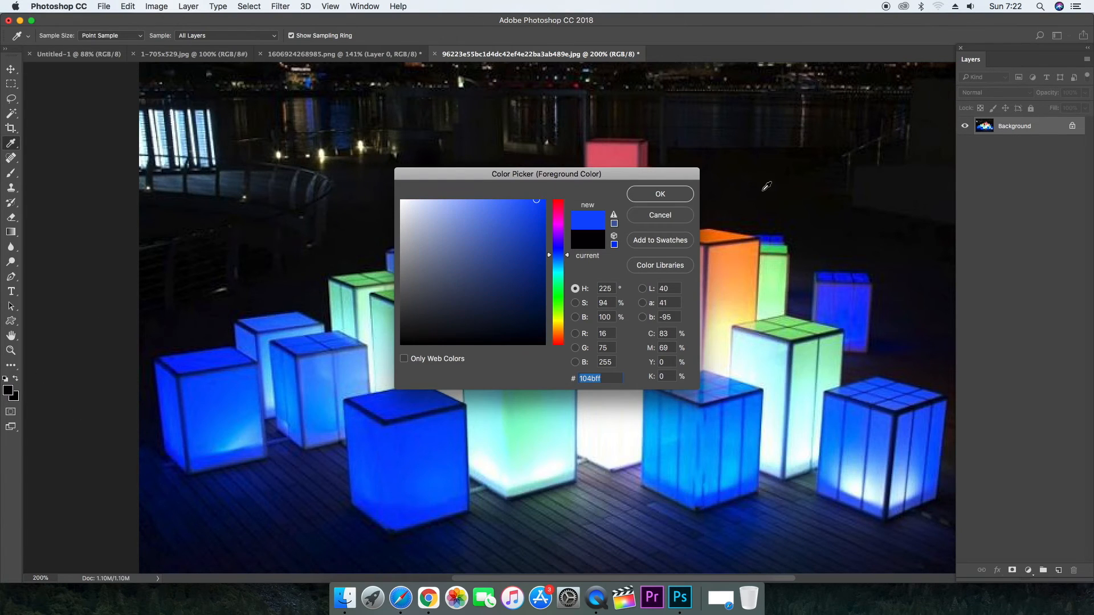
left_click(660, 194)
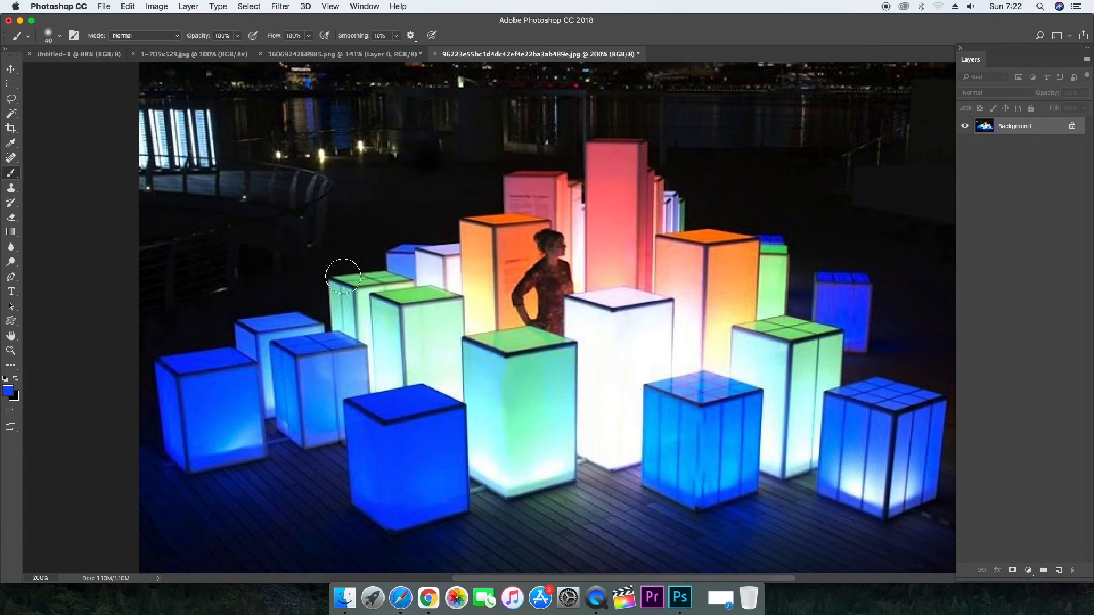
Paint a diagonal row of four soft blue dabs and a broad blue patch on either side of the tall red box.
left_click(478, 142)
left_click(450, 162)
left_click(427, 172)
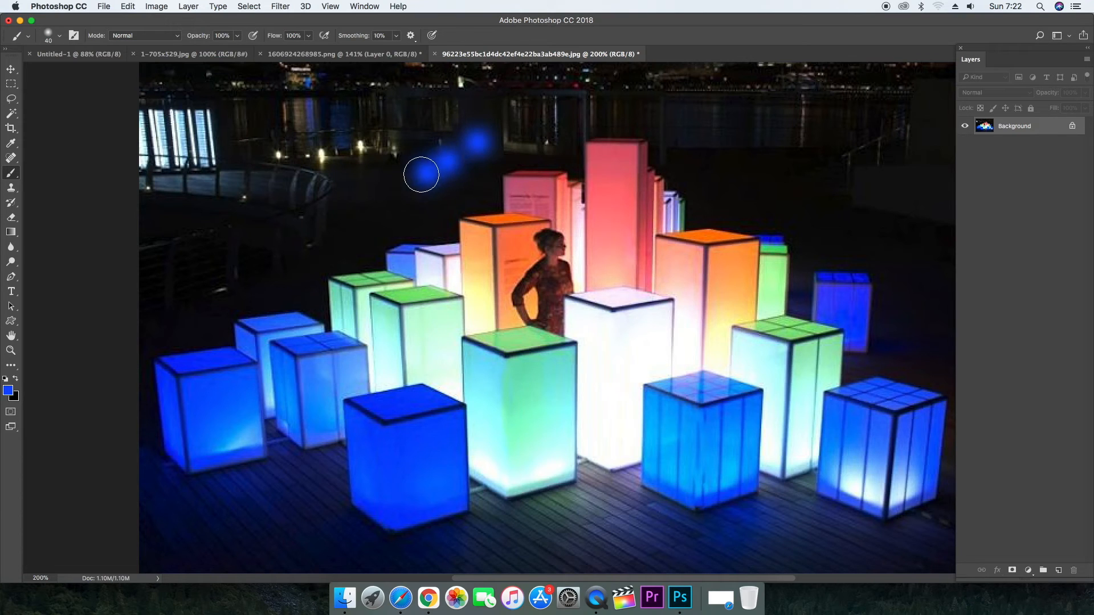
left_click(407, 181)
mouse_move(734, 144)
left_mouse_down()
mouse_move(701, 139)
mouse_move(781, 183)
mouse_move(730, 147)
mouse_move(780, 152)
mouse_move(791, 166)
left_mouse_up()
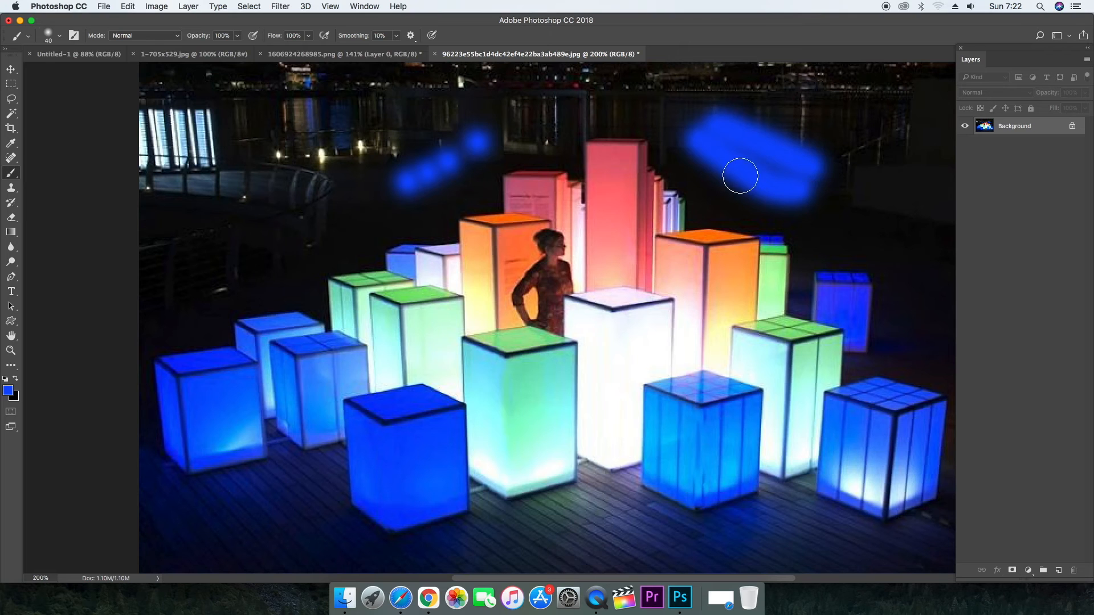
Choose the Hard Round Pressure Size brush and paint one thick wavy blue stroke in the dark area above the leftmost cubes.
left_click(59, 35)
scroll(122, 162, "down", 4)
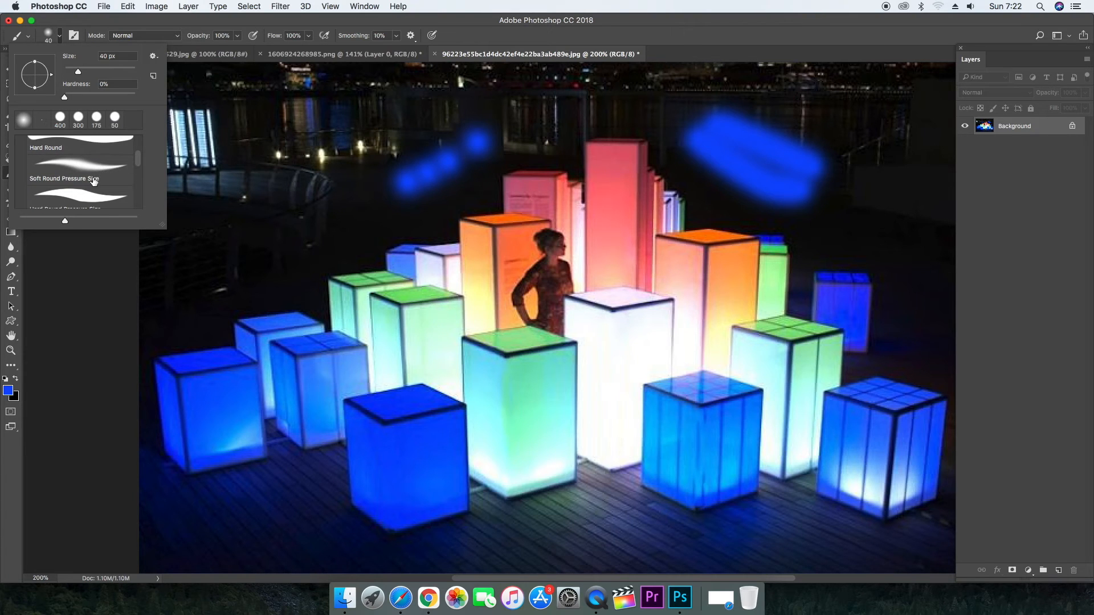
left_click(86, 198)
mouse_move(334, 190)
left_mouse_down()
mouse_move(247, 241)
mouse_move(230, 255)
left_mouse_up()
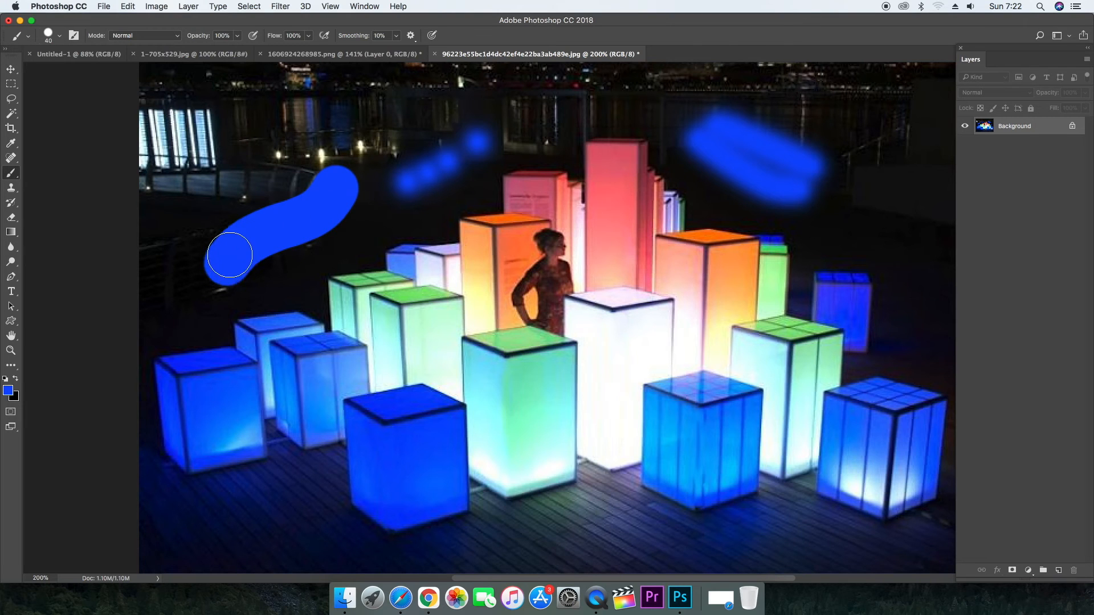
Reduce the brush size to 15 px and paint two thin horizontal blue strokes across the dark background near the image's upper edge.
key("bracketleft")
key("bracketleft")
key("bracketleft")
key("bracketleft")
key("bracketleft")
left_click_drag(248, 128, 376, 123)
left_click_drag(451, 101, 582, 103)
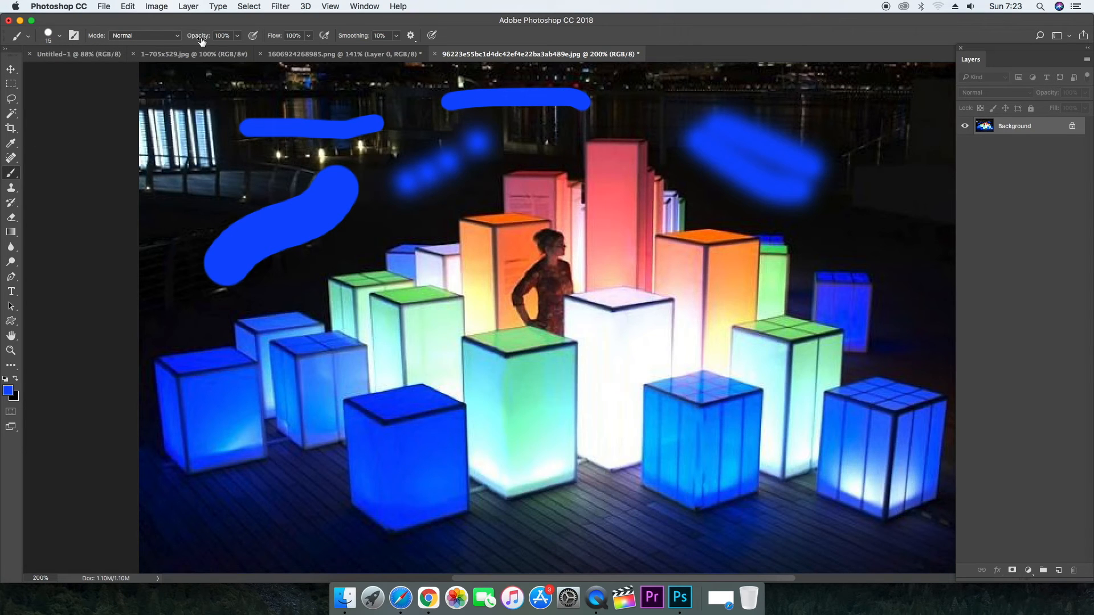
Set the brush opacity to 55% and paint three parallel slanted strokes in the image's upper-right corner.
left_click(237, 36)
left_click_drag(237, 50, 213, 50)
left_click_drag(849, 111, 868, 176)
mouse_move(877, 106)
left_mouse_down()
mouse_move(901, 182)
mouse_move(925, 161)
mouse_move(931, 183)
left_mouse_up()
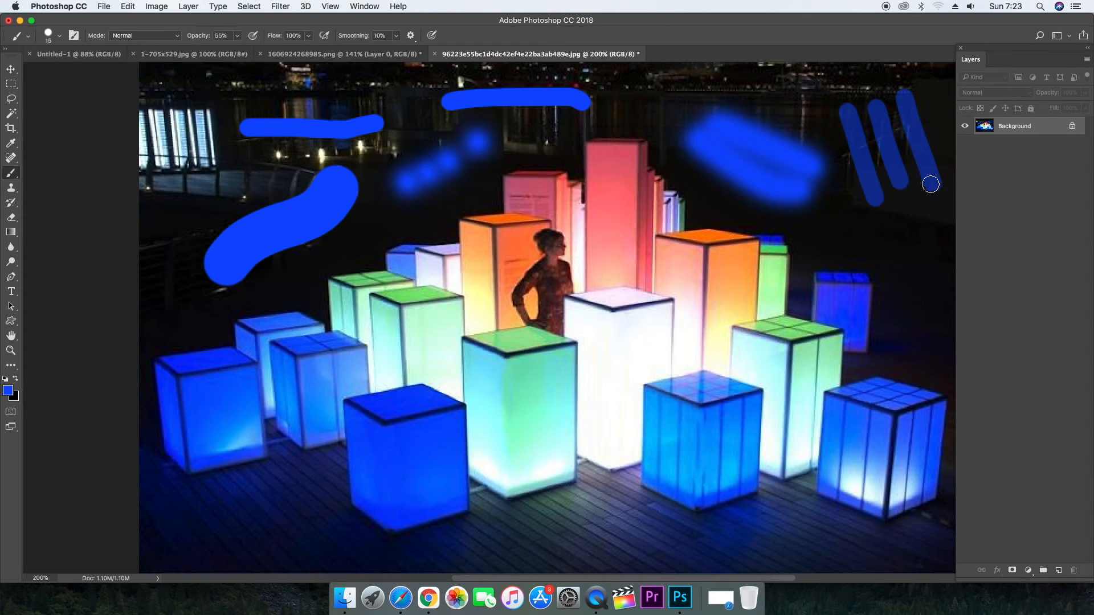
Set the brush flow to 38% and paint several short straight and curved strokes below the three slanted ones.
left_click(308, 35)
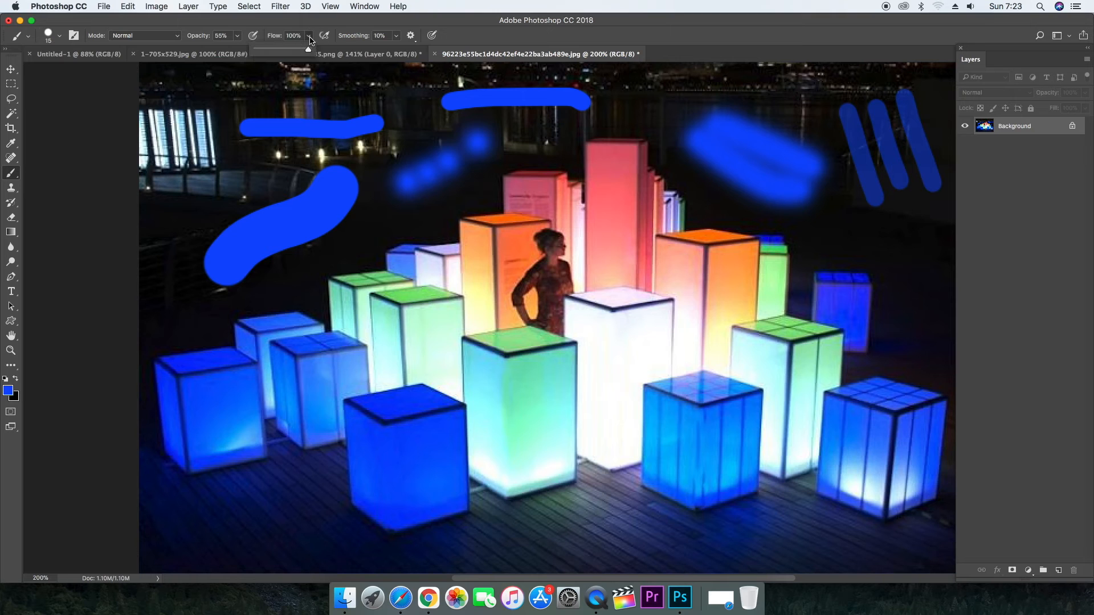
left_click_drag(311, 50, 277, 53)
mouse_move(831, 231)
left_mouse_down()
mouse_move(900, 229)
mouse_move(900, 252)
mouse_move(925, 250)
mouse_move(937, 286)
mouse_move(905, 336)
mouse_move(899, 284)
mouse_move(907, 275)
mouse_move(906, 345)
left_mouse_up()
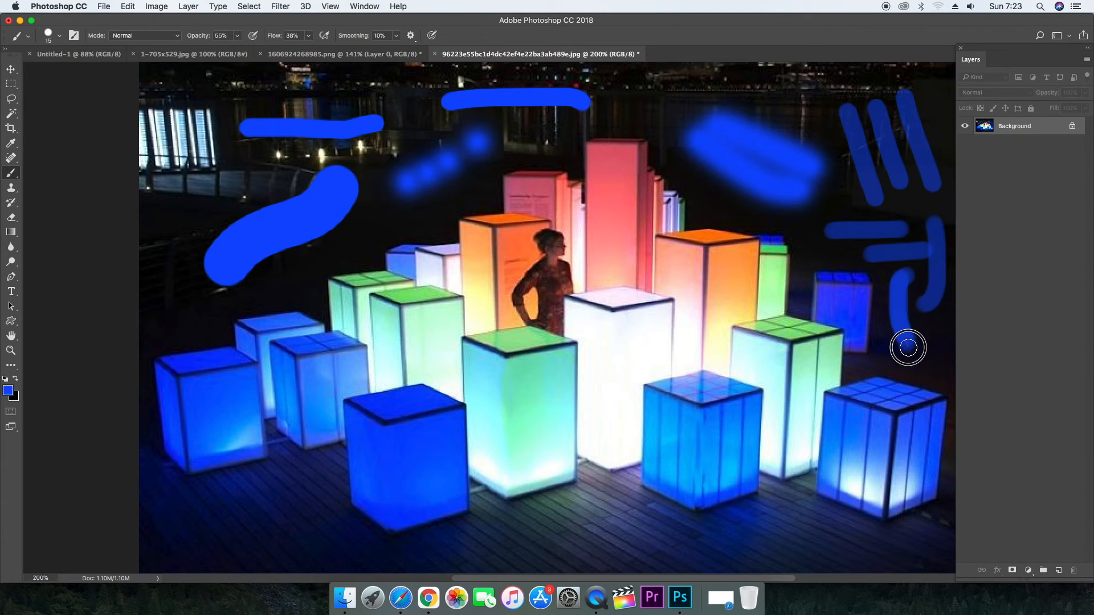
Restore both the brush flow and the brush opacity to 100%.
left_click(309, 35)
left_click_drag(312, 54, 345, 55)
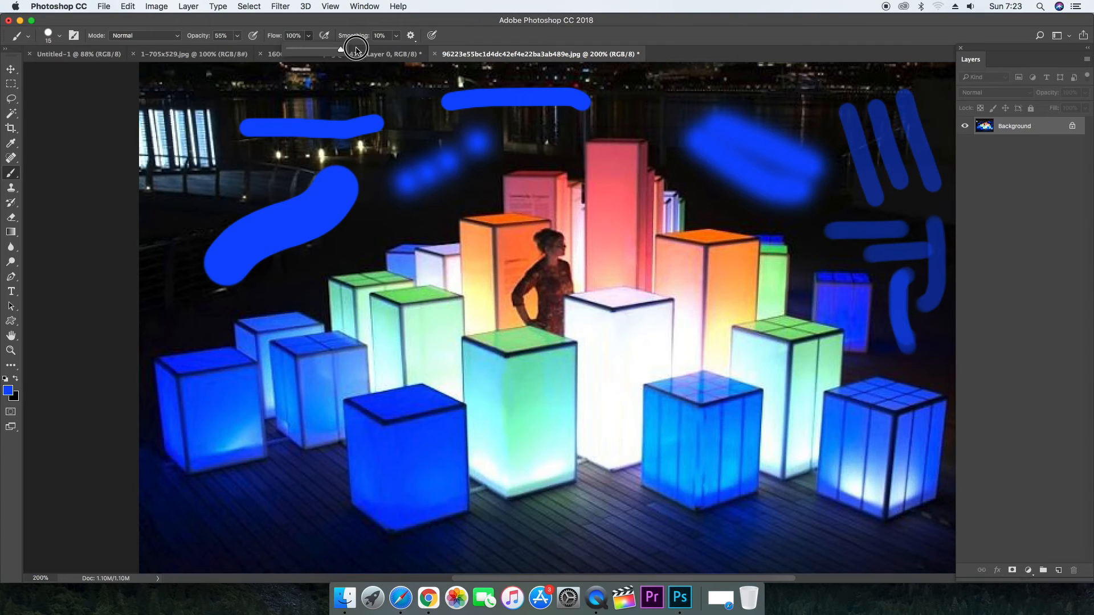
left_click(237, 35)
left_click_drag(238, 50, 309, 49)
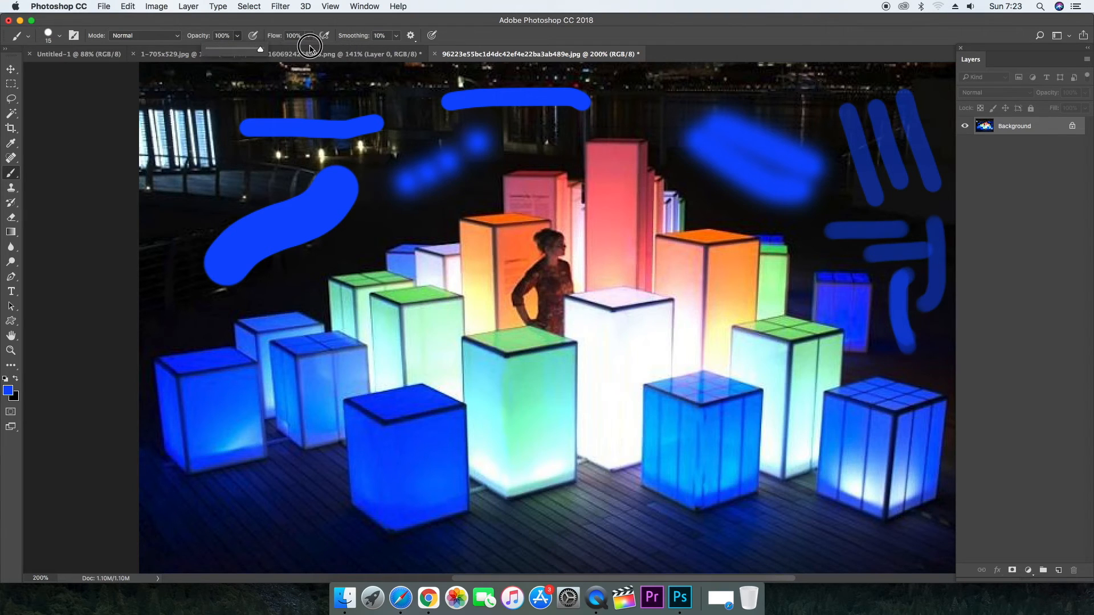
Switch to the Move tool and close the illuminated boxes image without saving its changes.
key("v")
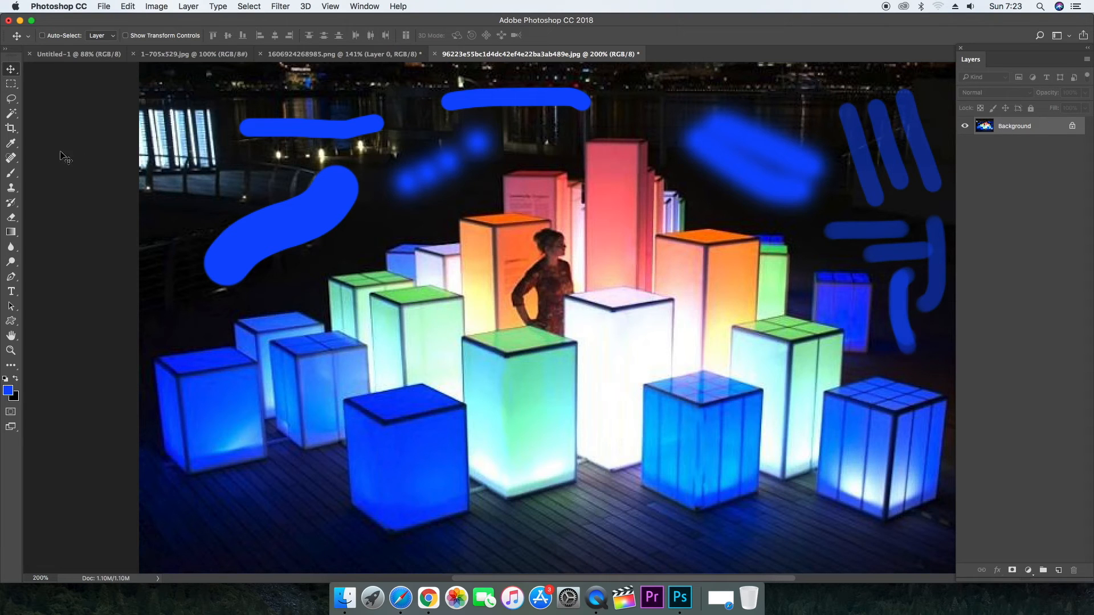
left_click(434, 53)
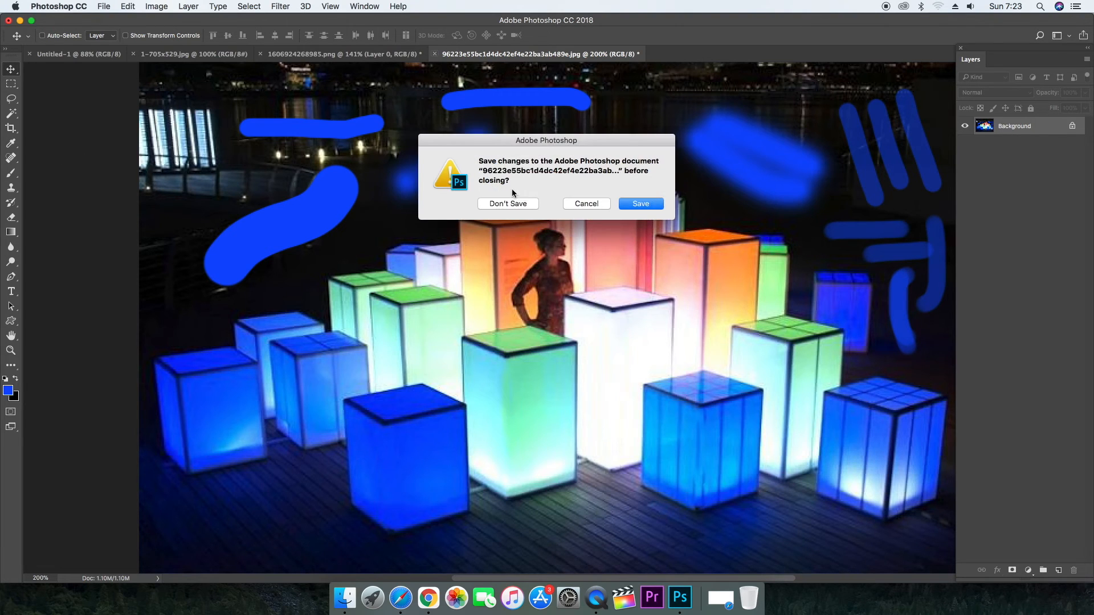
left_click(637, 205)
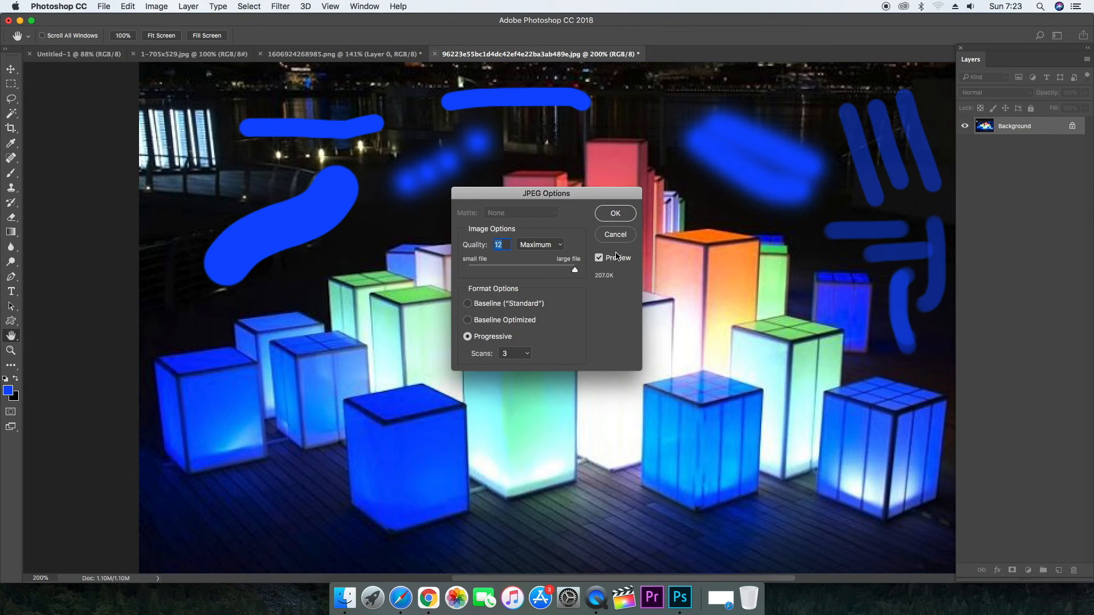
left_click(615, 234)
key("super+w")
left_click(509, 204)
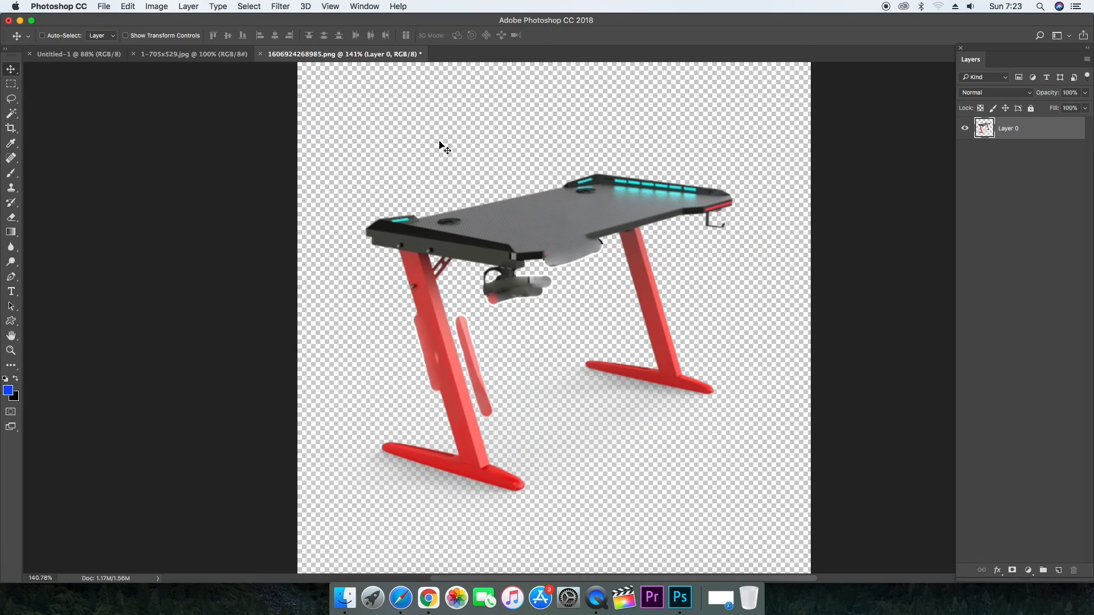
Switch to the Pencil tool and back to the Brush tool.
left_click(16, 178)
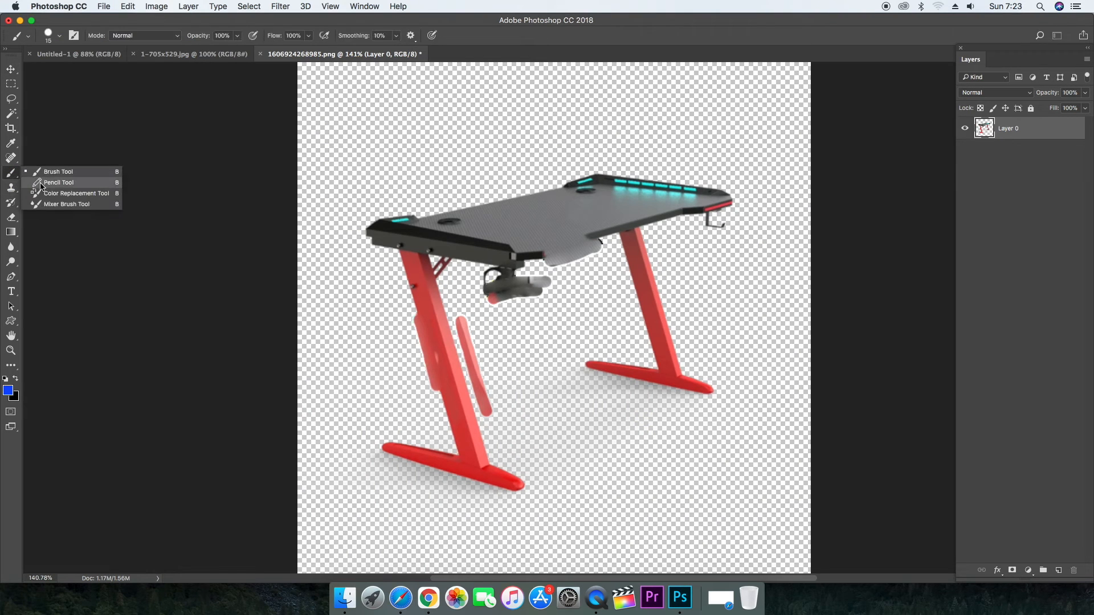
left_click(41, 183)
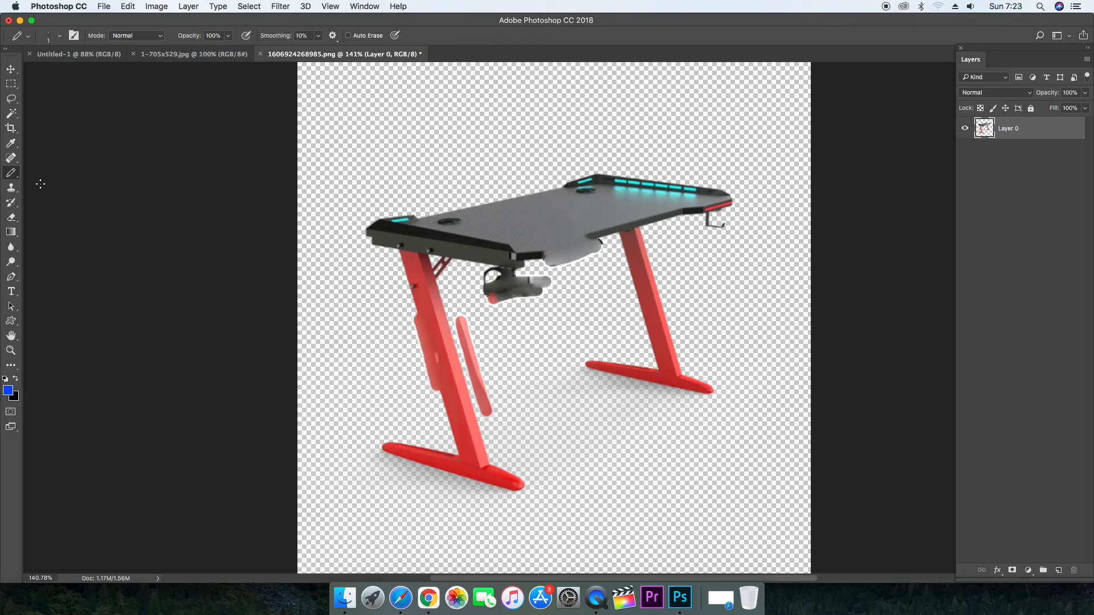
left_click(17, 175)
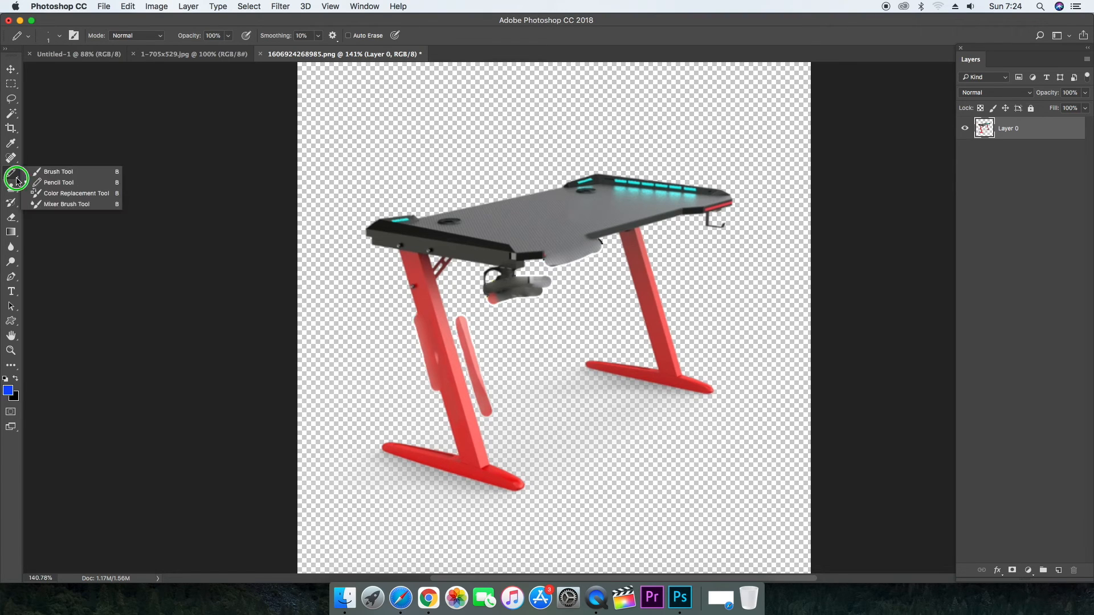
left_click(40, 172)
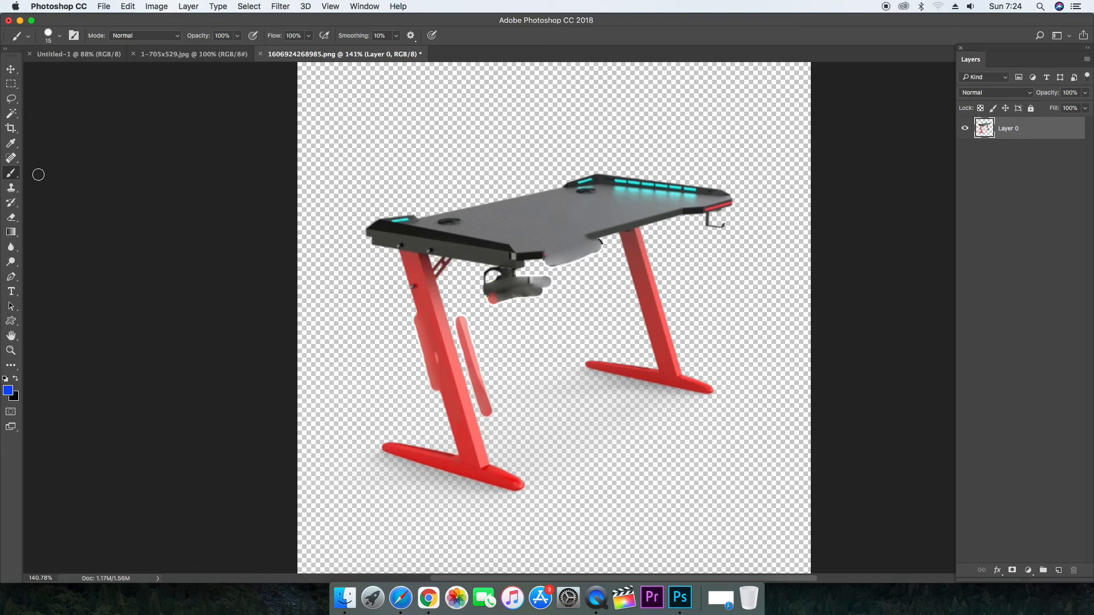
Use the Clone Stamp tool at 35 px to copy part of the desk's right leg into the empty area at the image's upper right.
left_click(11, 188)
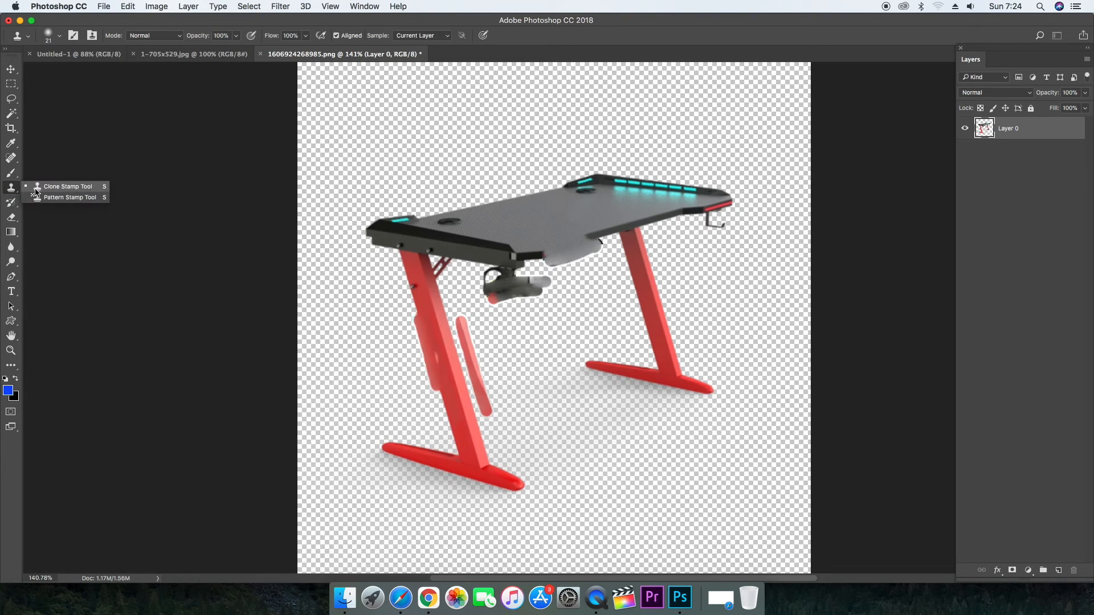
left_click(35, 188)
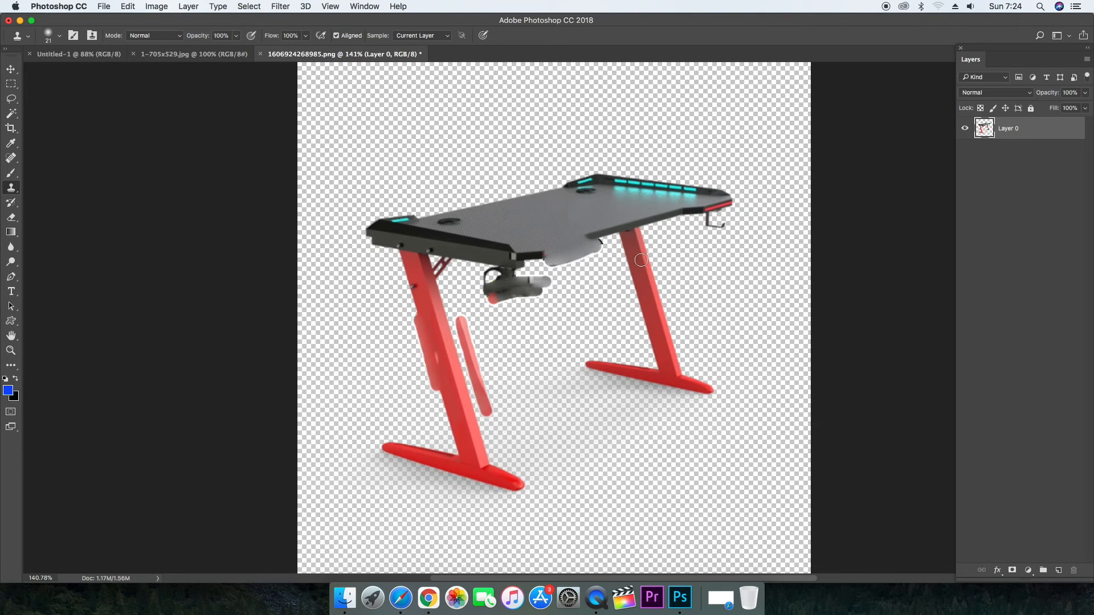
key("bracketright")
key("bracketright")
left_click(639, 265, "alt")
left_click_drag(771, 155, 774, 249)
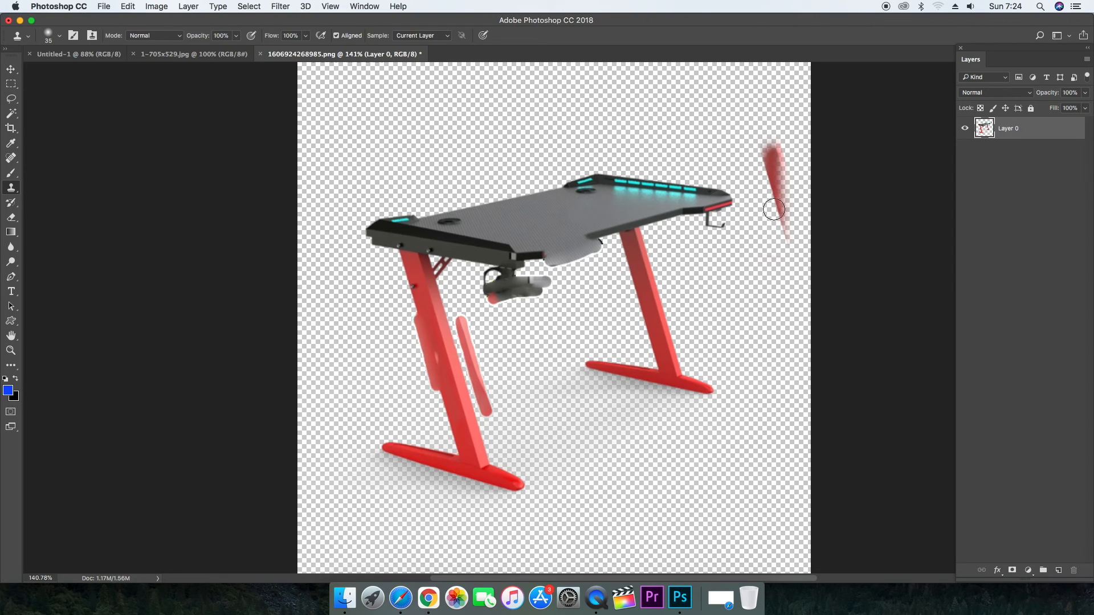
left_click_drag(771, 170, 793, 255)
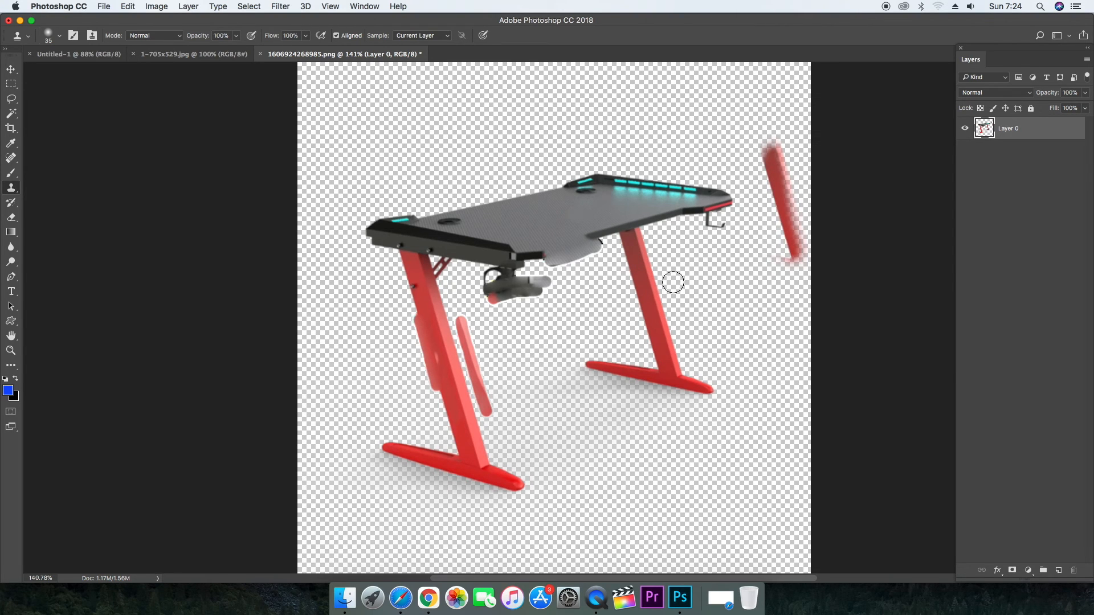
Clone the right desk leg with its foot beside the original, and the teal light strip just above the desk's rear edge.
left_click(637, 259, "alt")
left_click_drag(679, 249, 680, 248)
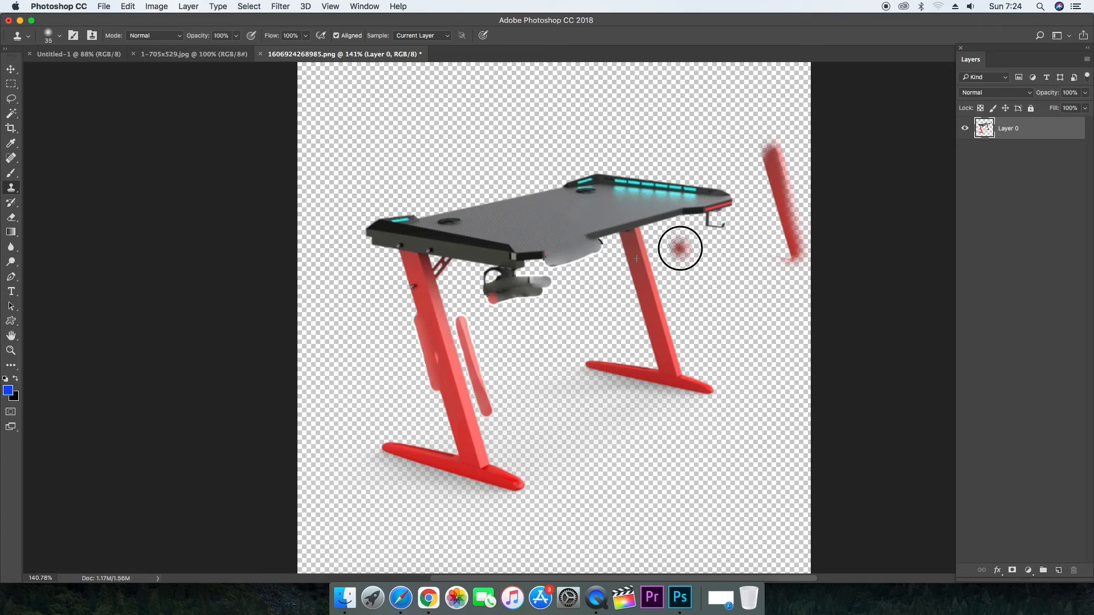
mouse_move(680, 248)
left_mouse_down()
mouse_move(721, 383)
mouse_move(764, 379)
mouse_move(711, 356)
mouse_move(677, 245)
mouse_move(710, 371)
mouse_move(677, 365)
mouse_move(721, 365)
mouse_move(686, 247)
mouse_move(723, 363)
mouse_move(758, 379)
mouse_move(670, 325)
left_mouse_up()
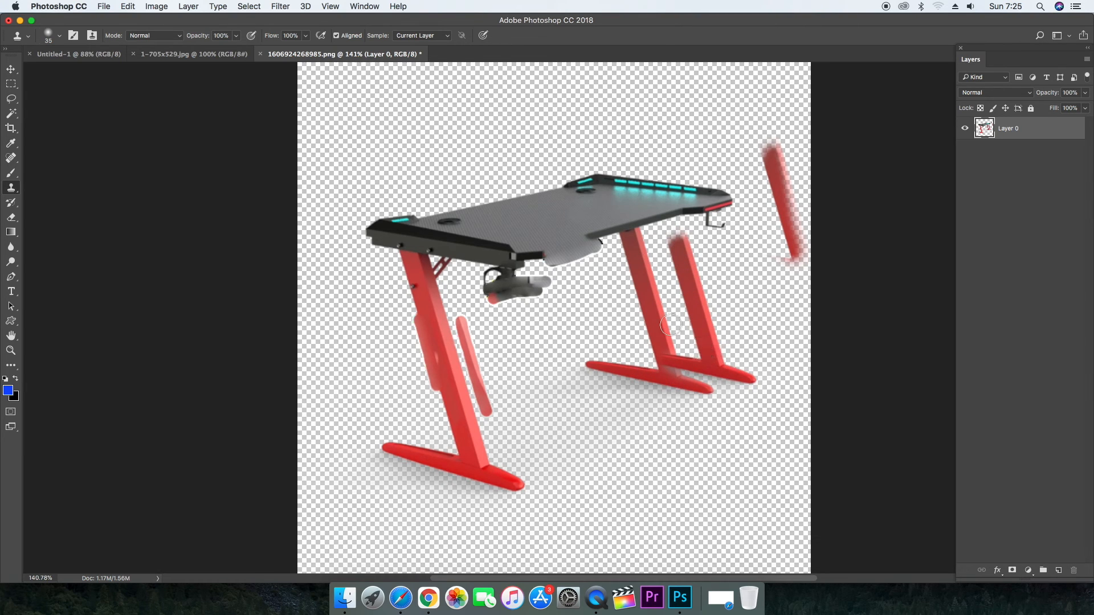
left_click(618, 181, "alt")
left_click_drag(604, 168, 705, 165)
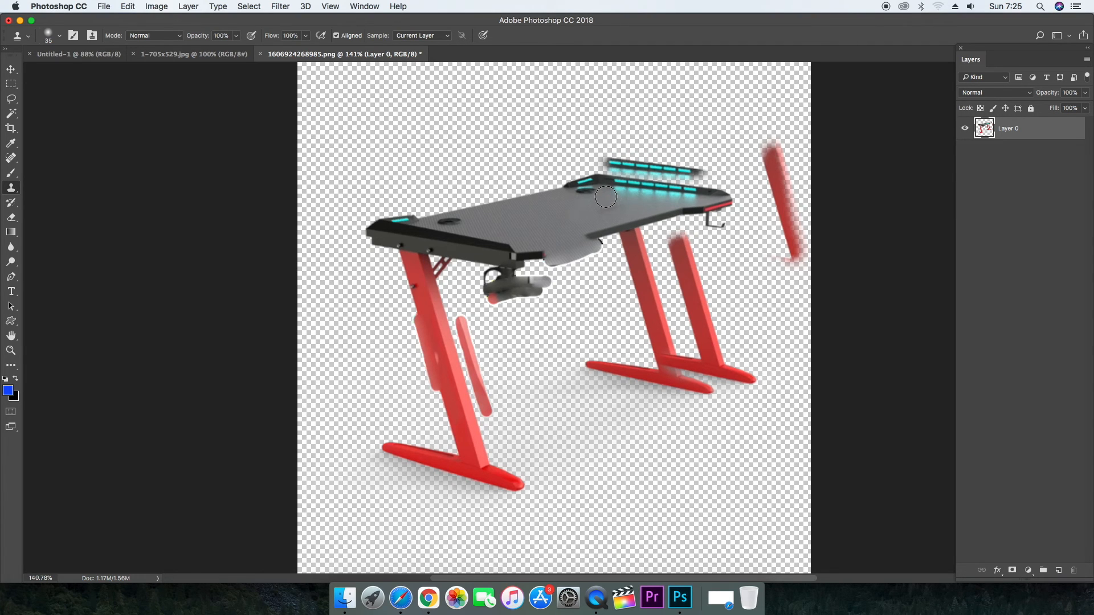
Select the History Brush tool.
left_click(17, 208)
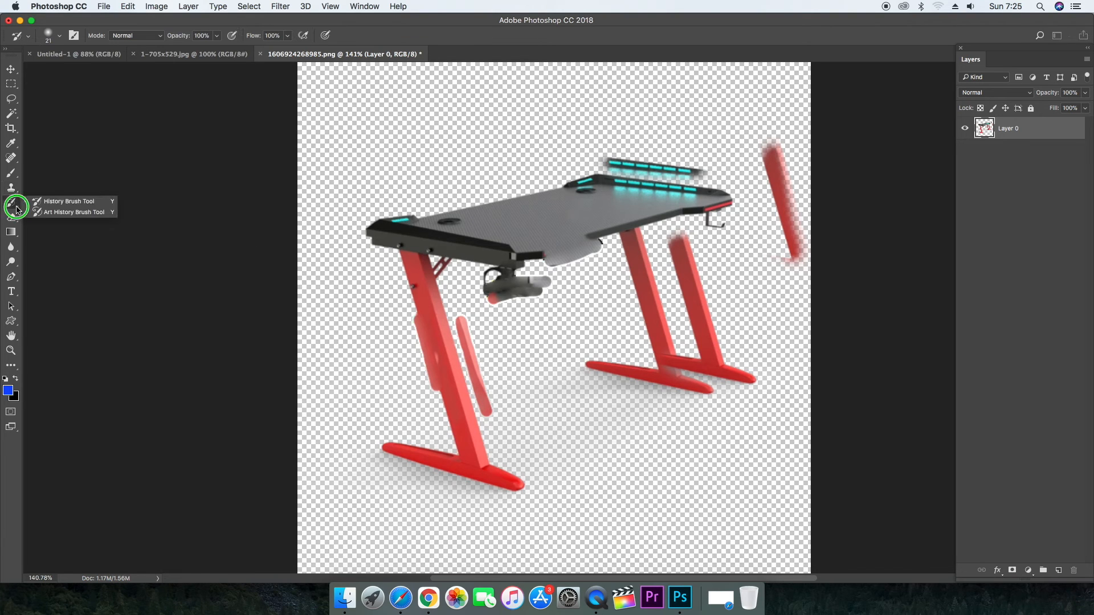
left_click(60, 205)
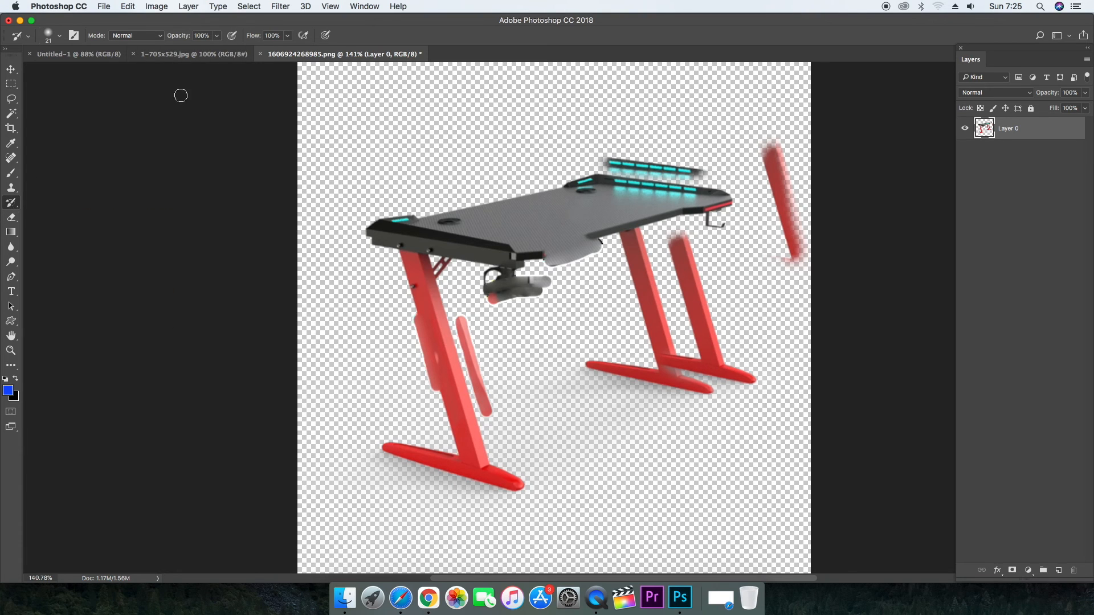
Erase the cloned teal light strip above the desk with the Eraser tool and enlarge the eraser to 25 px.
left_click(12, 220)
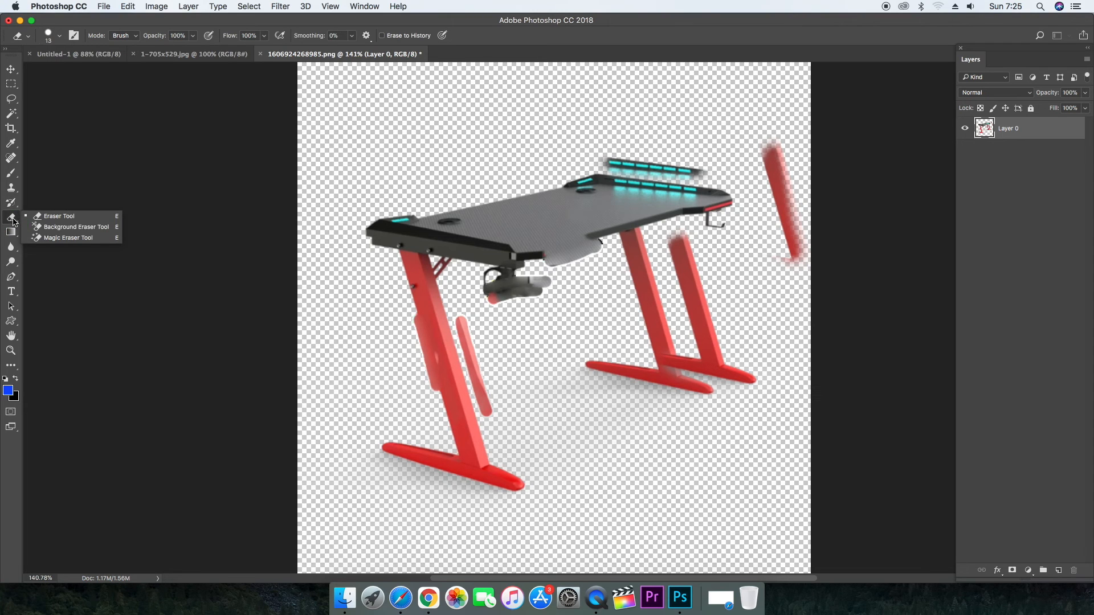
left_click(38, 216)
mouse_move(599, 157)
left_mouse_down()
mouse_move(702, 175)
mouse_move(602, 168)
left_mouse_up()
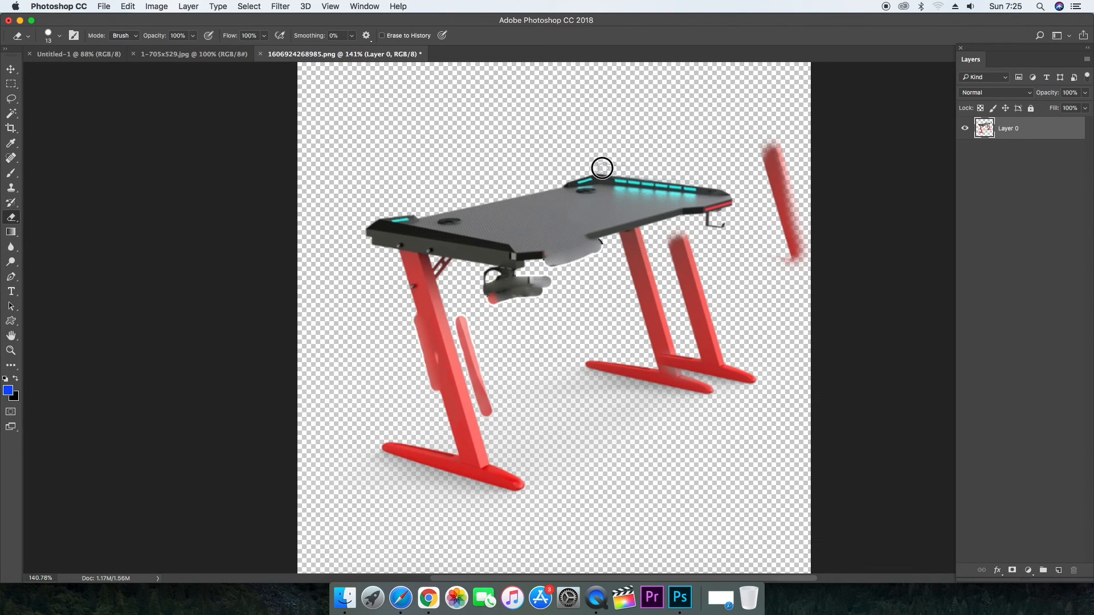
key("bracketright")
key("bracketright")
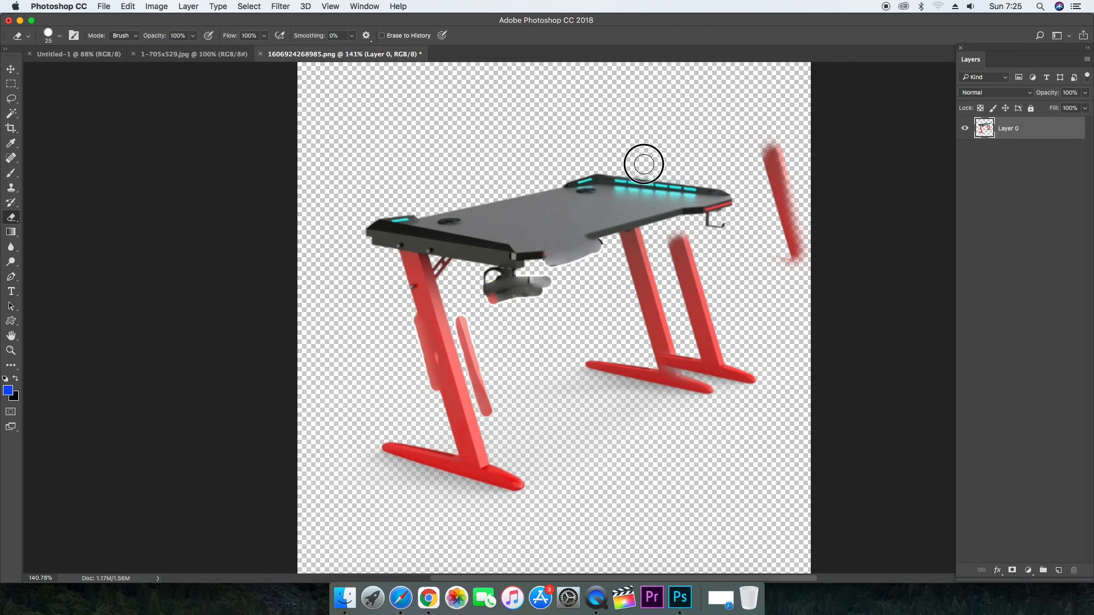
Erase the cloned red leg piece at the upper right and the cloned leg and foot beside the desk's right leg.
left_click_drag(760, 143, 804, 254)
mouse_move(768, 135)
left_mouse_down()
mouse_move(793, 206)
mouse_move(790, 280)
left_mouse_up()
mouse_move(709, 242)
left_mouse_down()
mouse_move(706, 311)
mouse_move(727, 373)
left_mouse_up()
mouse_move(682, 275)
left_mouse_down()
mouse_move(701, 361)
mouse_move(692, 356)
mouse_move(752, 376)
mouse_move(723, 378)
mouse_move(759, 393)
left_mouse_up()
Choose the first blue-to-black preset for the Gradient tool and fill the layer with a diagonal linear gradient from upper left to lower right.
left_click(18, 236)
left_click(63, 231)
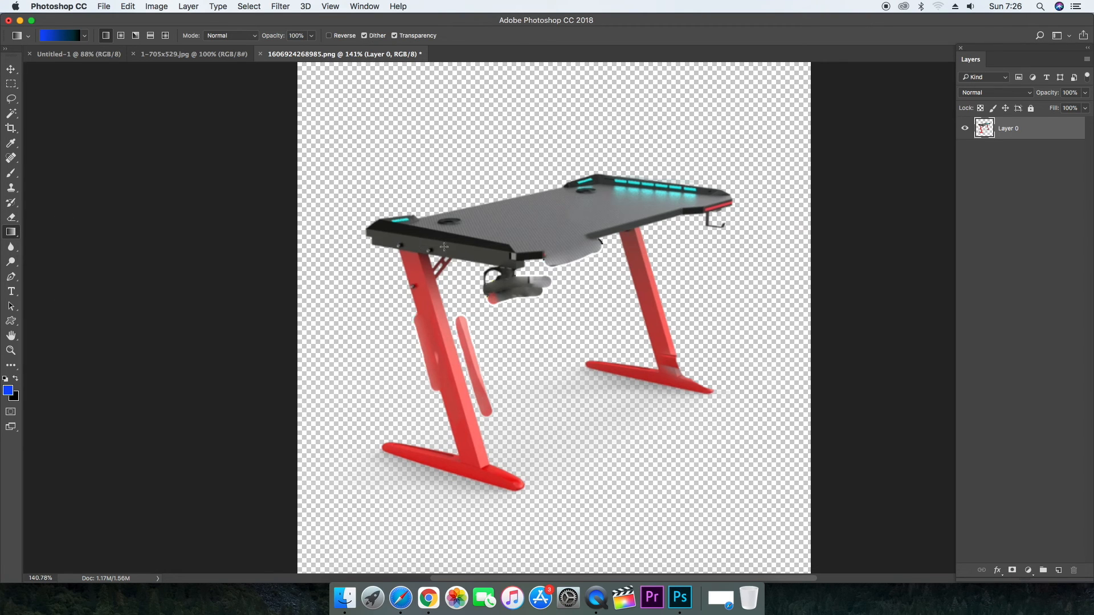
left_click(63, 38)
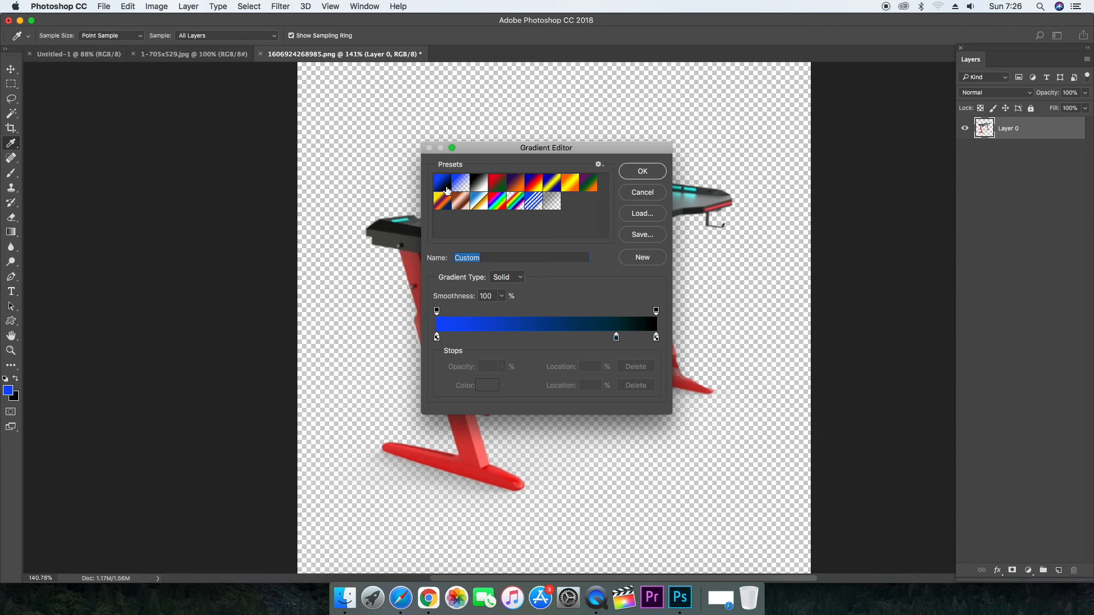
left_click(446, 189)
left_click(648, 173)
left_click_drag(485, 156, 693, 473)
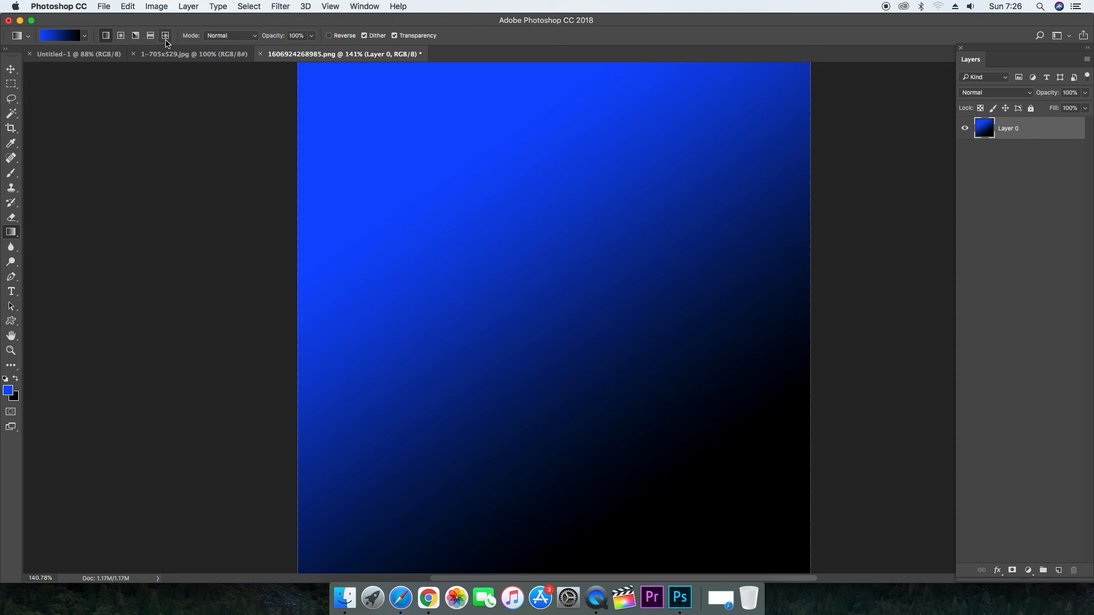
Fill the layer with a radial gradient from the centre to the lower edge, followed by an angle gradient towards the lower-right corner.
left_click(121, 37)
left_click_drag(528, 300, 560, 577)
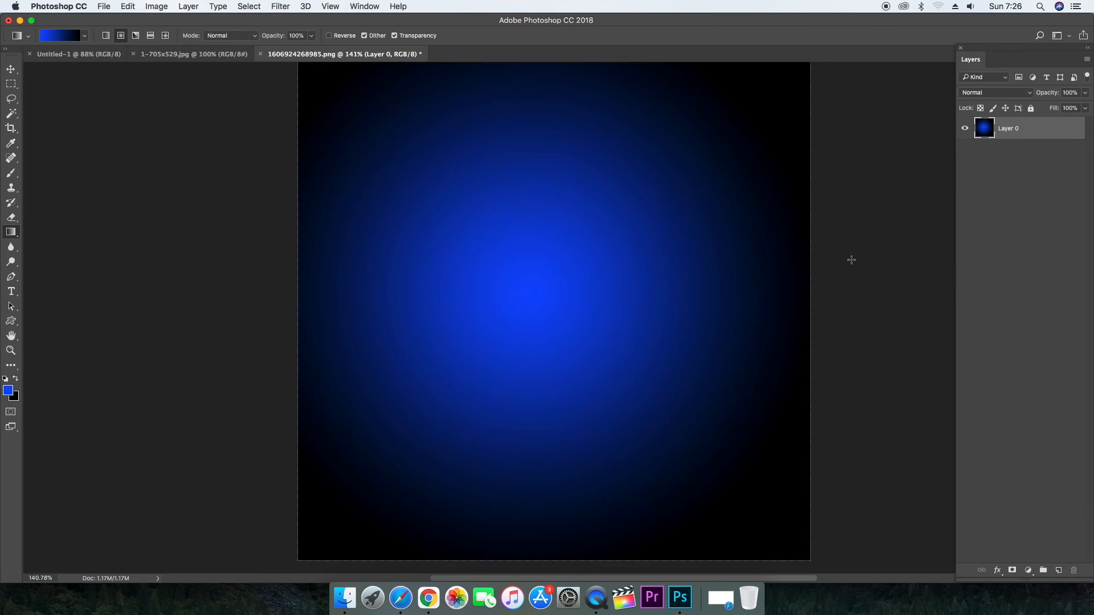
left_click(136, 36)
left_click_drag(538, 301, 802, 558)
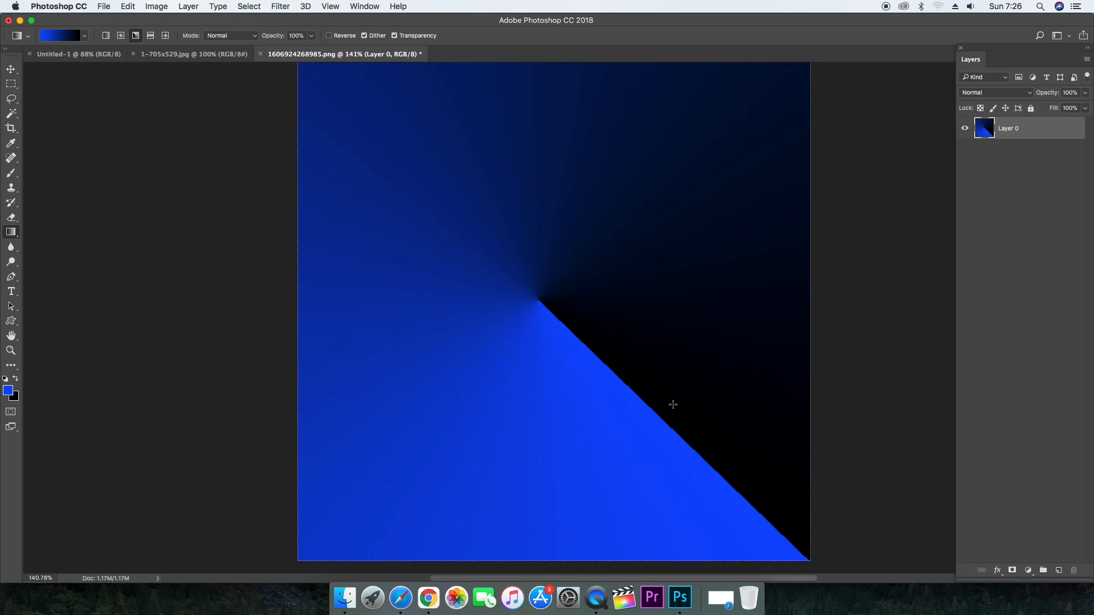
Fill the layer with a vertical reflected gradient from the centre, followed by a diamond gradient drawn from the centre towards the lower right.
left_click(150, 35)
left_click_drag(540, 282, 543, 550)
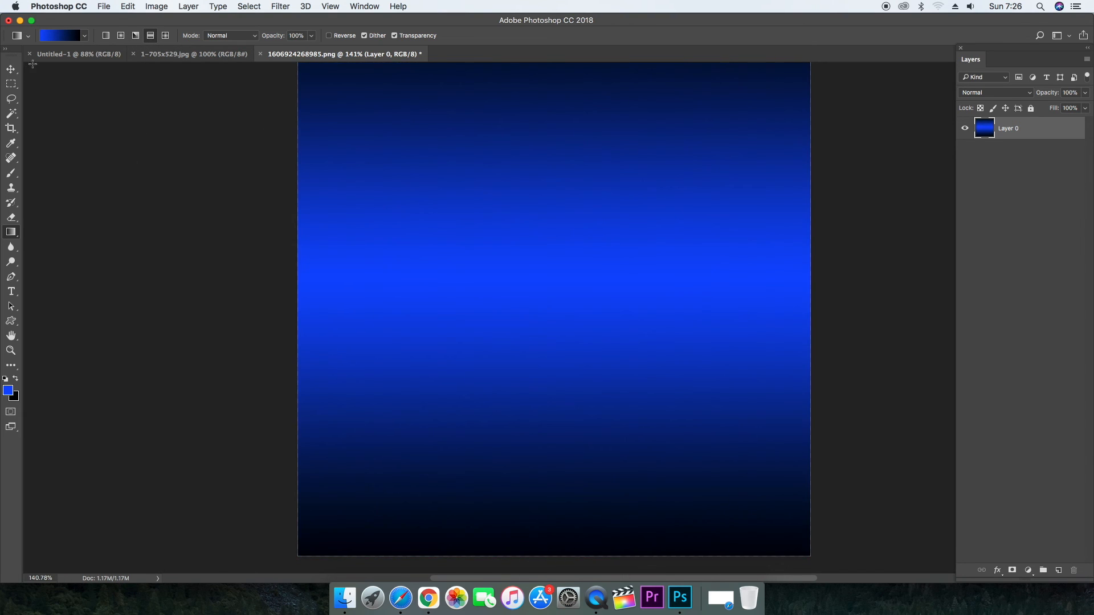
left_click(165, 36)
left_click_drag(533, 291, 793, 417)
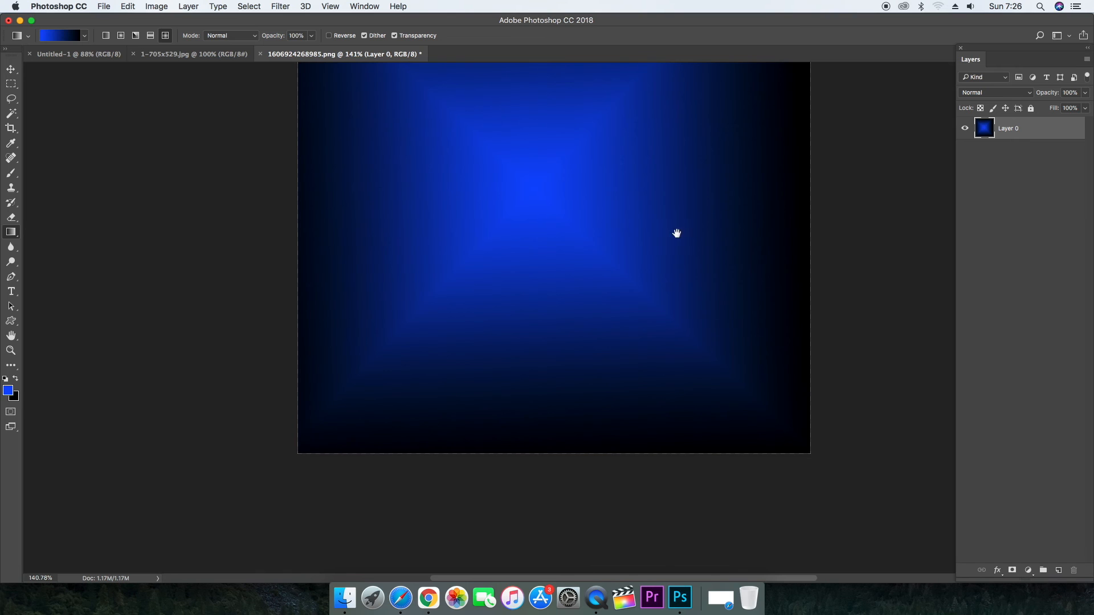
Undo the gradient fills on the layer until the red-legged desk image is restored.
left_click_drag(676, 234, 689, 346)
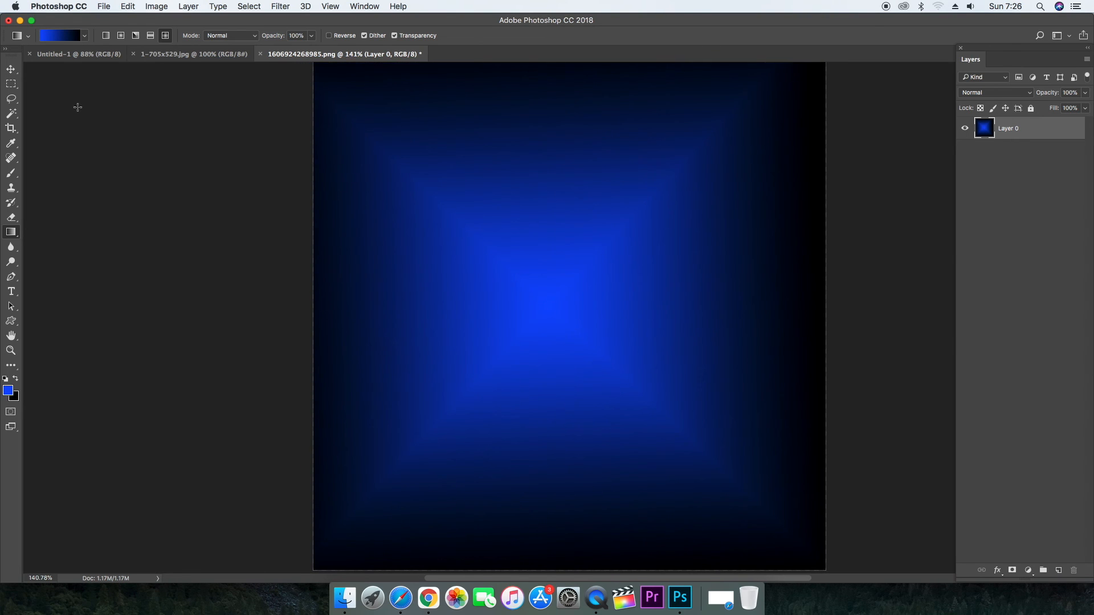
key("super+z")
key("super+z")
key("super+z")
key("super+alt+z")
key("super+alt+z")
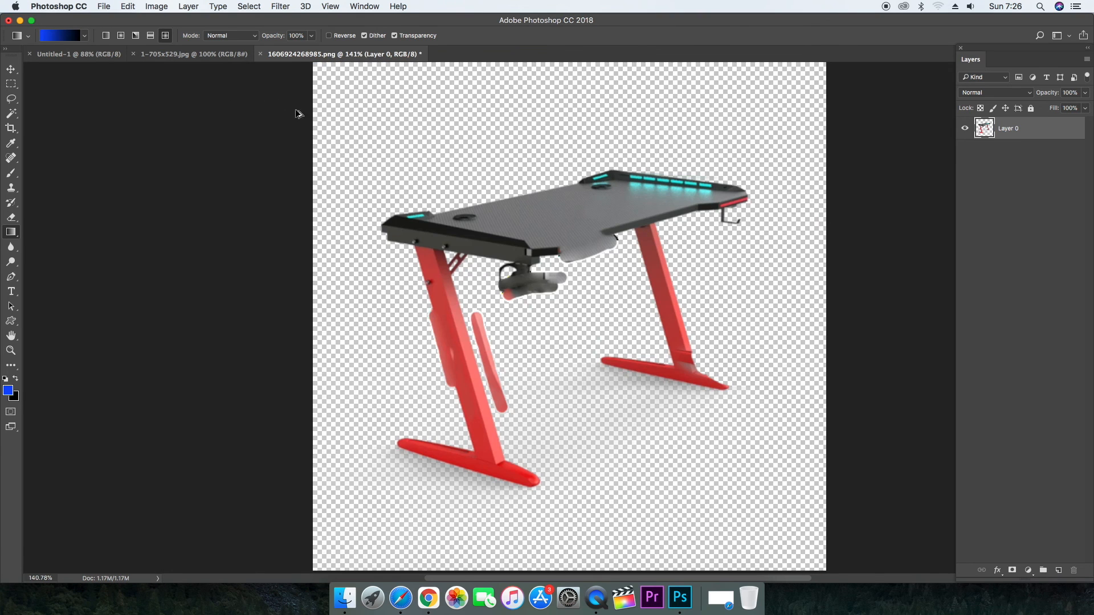
key("m")
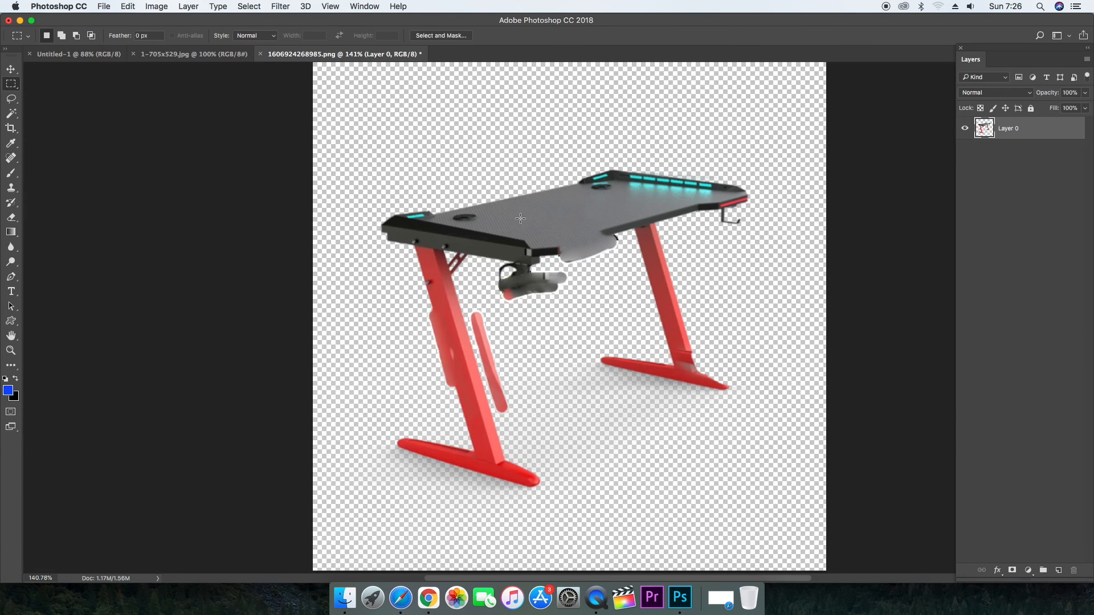
left_click_drag(507, 203, 625, 210)
key("super+d")
Trace a Pen path from the desktop's front corner along its left and back edges to the far right corner.
key("p")
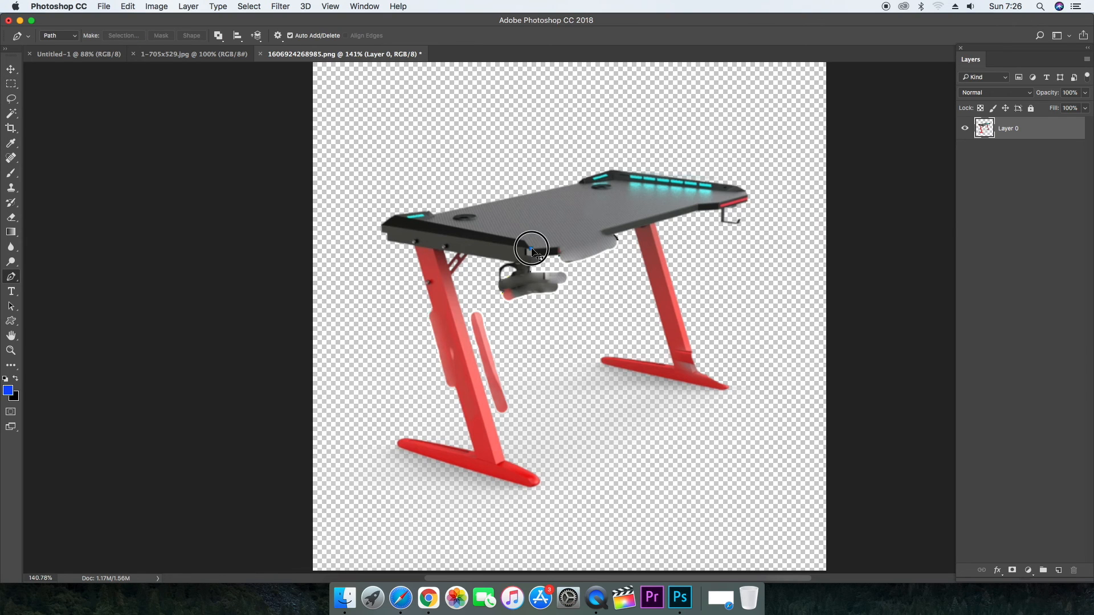
left_click(525, 243)
left_click(435, 223)
left_click(440, 212)
left_click(581, 183)
left_click_drag(621, 181, 631, 182)
left_click(746, 193)
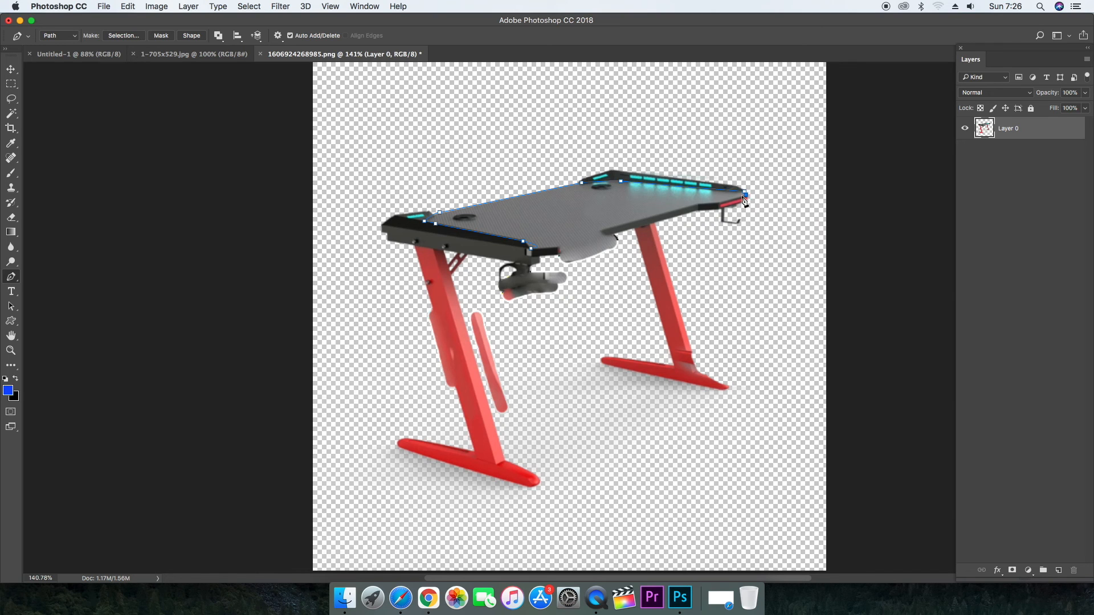
Continue the path along the desktop's front edge back to its start and convert it into a selection.
left_click(717, 202)
left_click(704, 207)
left_click(695, 208)
left_click(632, 223)
left_click(620, 227)
left_click(564, 247)
left_click(555, 249)
left_click(547, 251)
key("ctrl+Return")
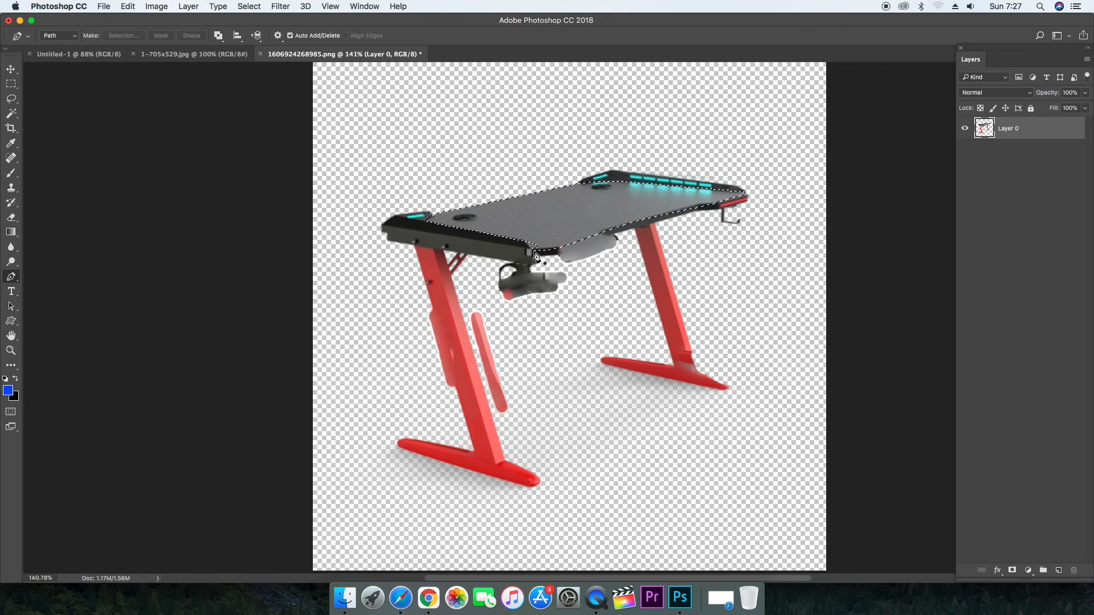
Fill the selected desktop with a blue-to-black diamond gradient.
key("g")
left_click_drag(531, 193, 619, 227)
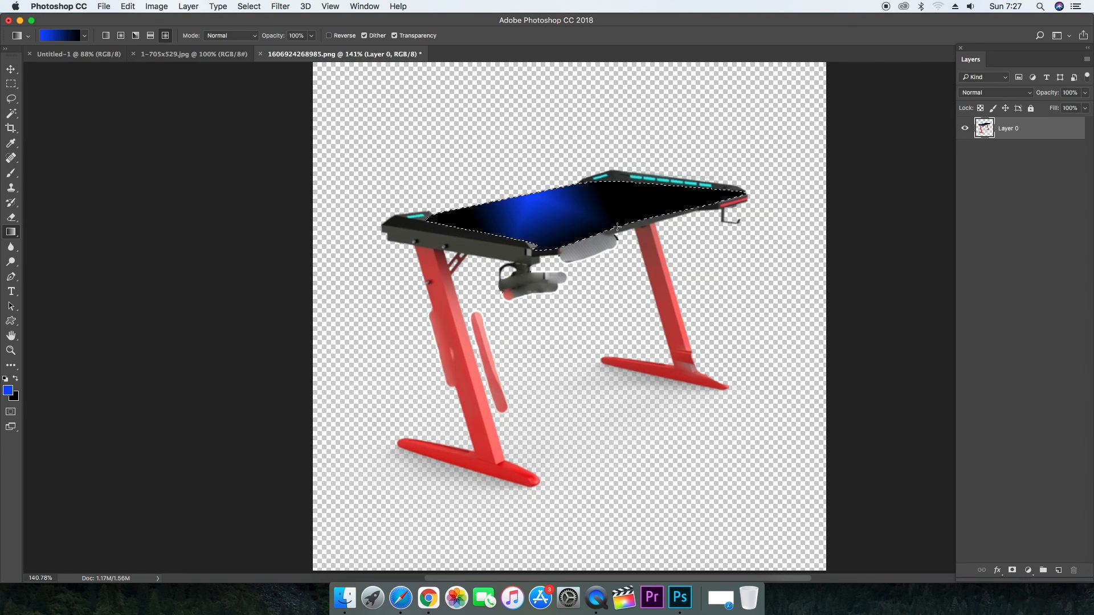
Refill the desktop with a diagonal linear gradient, followed by a vertical one from back edge to front edge, and clear the selection.
left_click(107, 39)
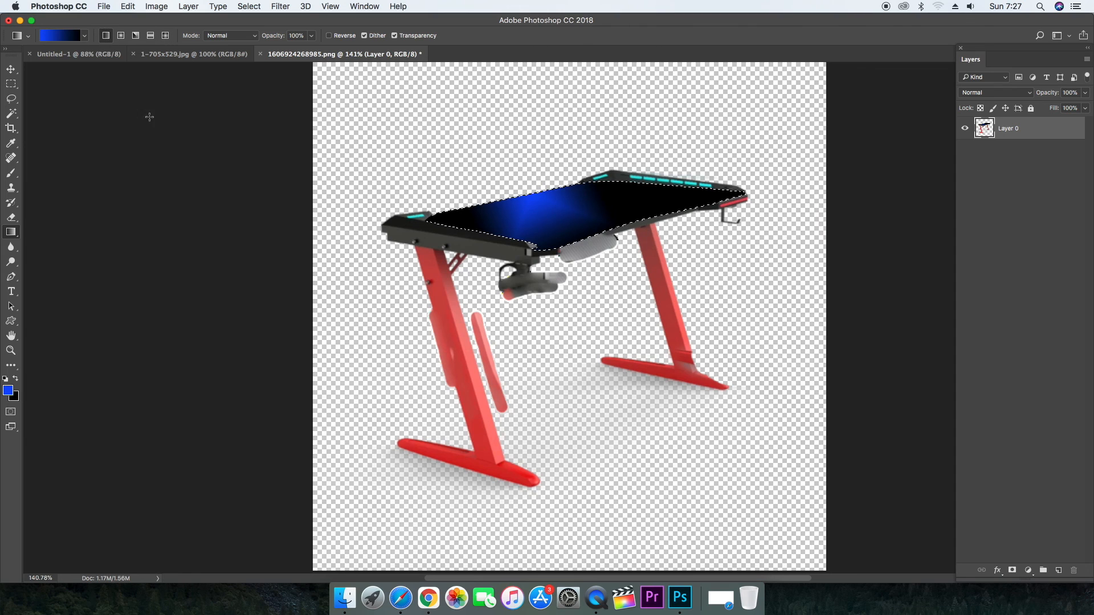
left_click_drag(536, 194, 622, 225)
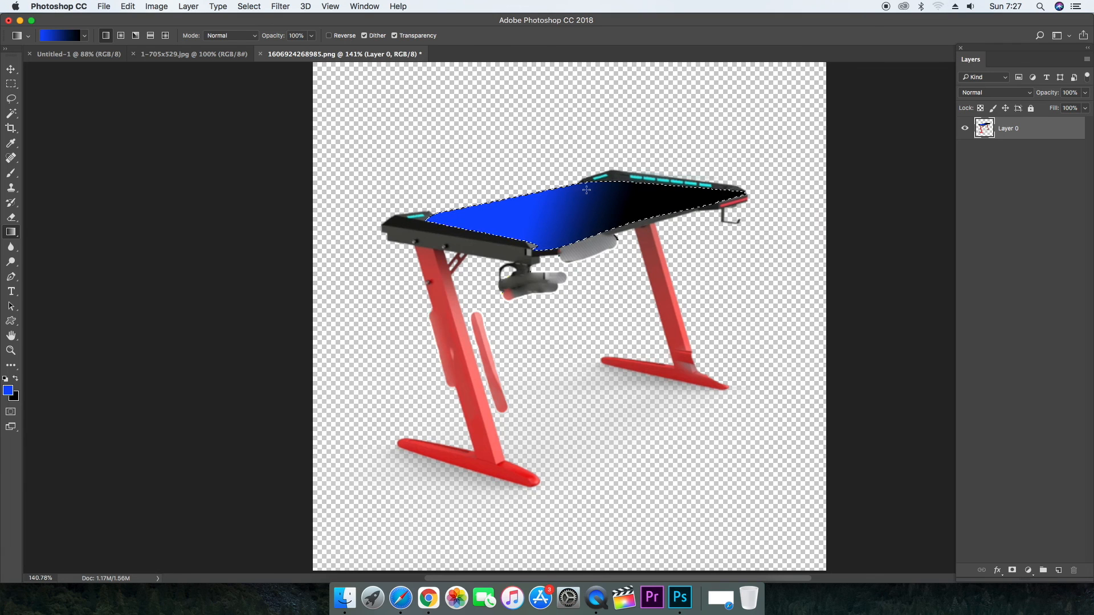
left_click_drag(584, 186, 587, 246)
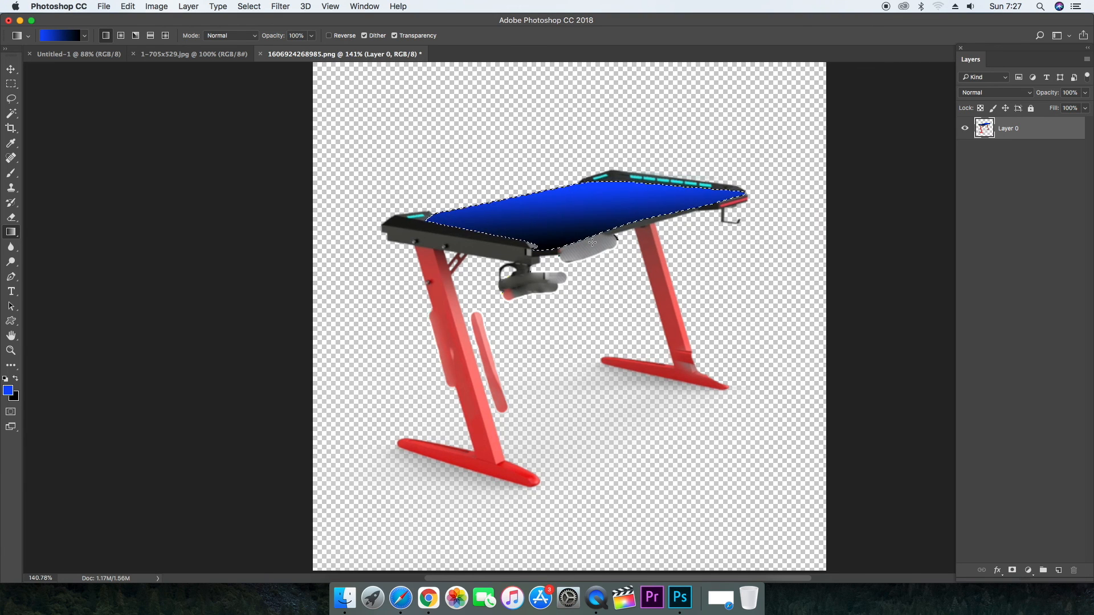
key("super+d")
Blur the screw below the desktop's front left edge, at the top of the left leg, using the Blur tool at size 30.
left_click(10, 246)
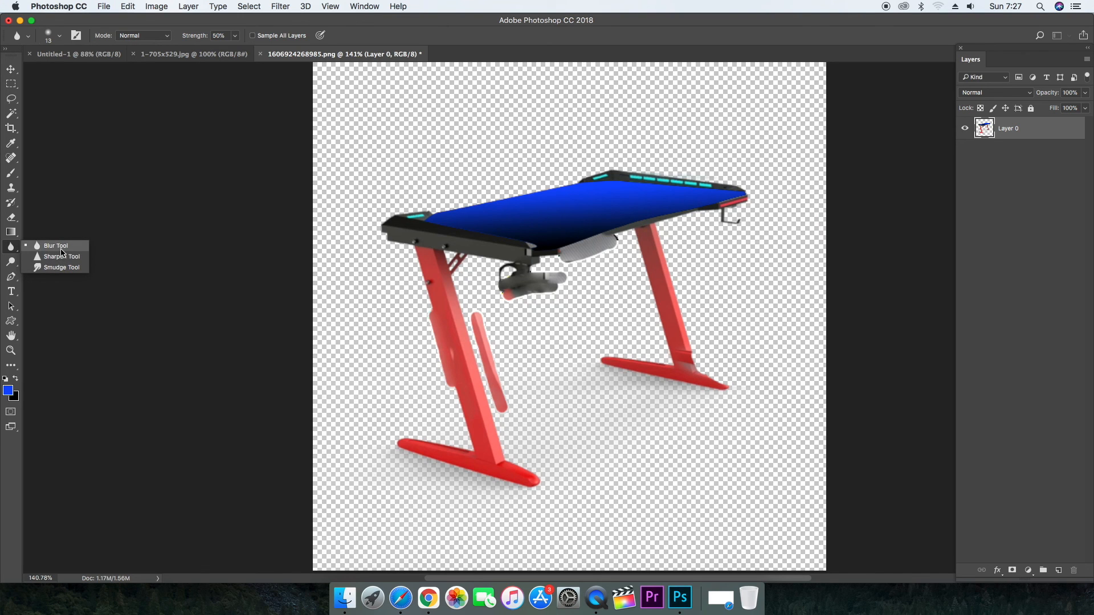
left_click(60, 249)
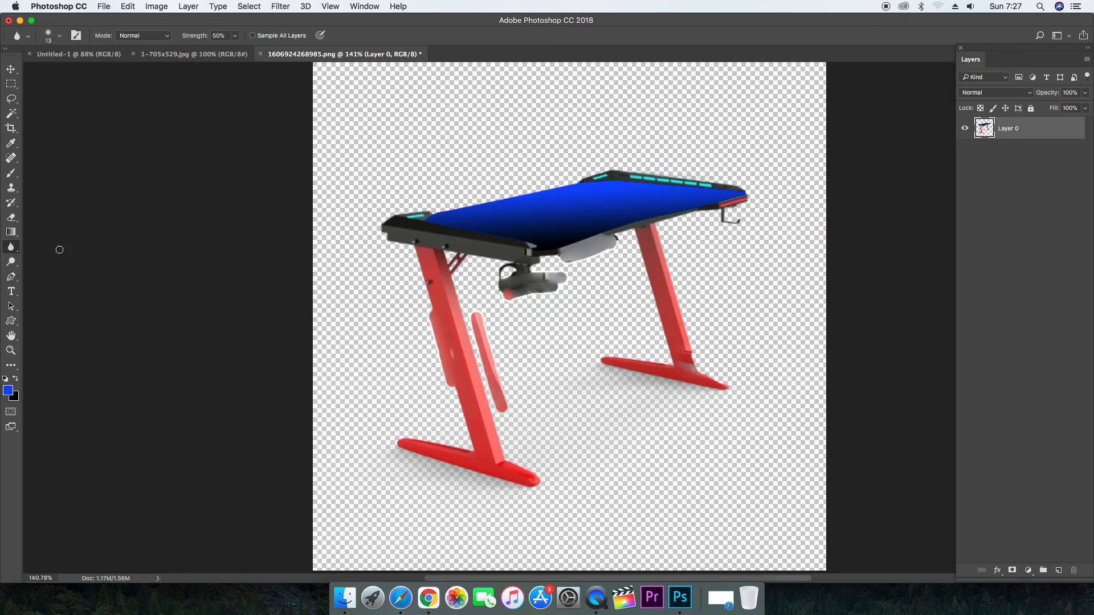
key("bracketright")
left_click(445, 247)
left_click(445, 246)
left_click(444, 245)
left_click(447, 251)
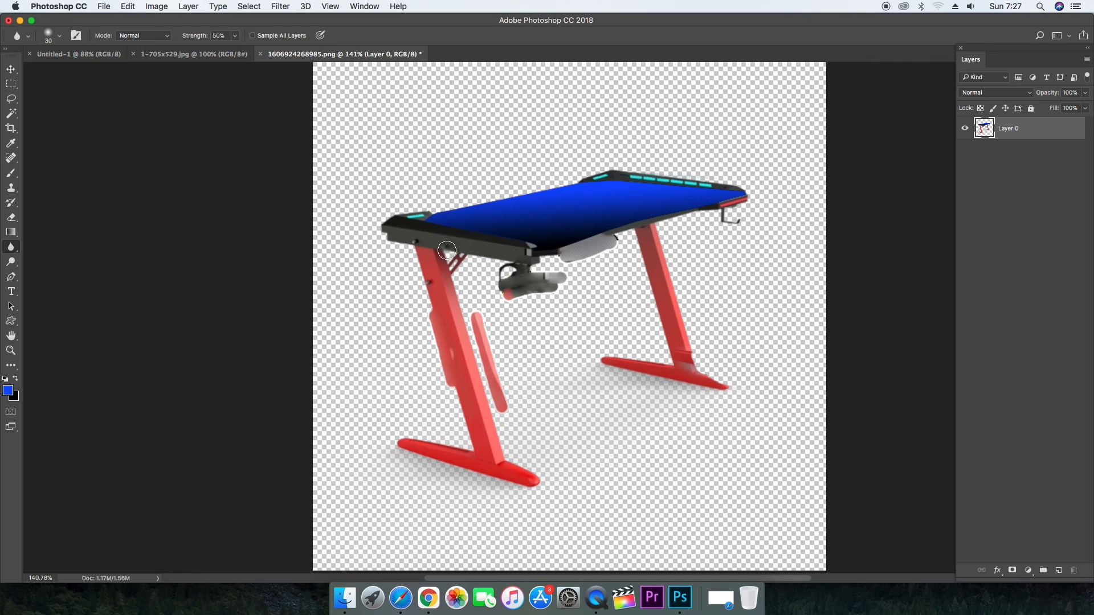
Blur the hook under the desk's right corner and the small screw near the left end of the front edge.
left_click(730, 223)
mouse_move(731, 223)
left_mouse_down()
mouse_move(744, 223)
mouse_move(735, 212)
mouse_move(734, 221)
left_mouse_up()
left_click(730, 220)
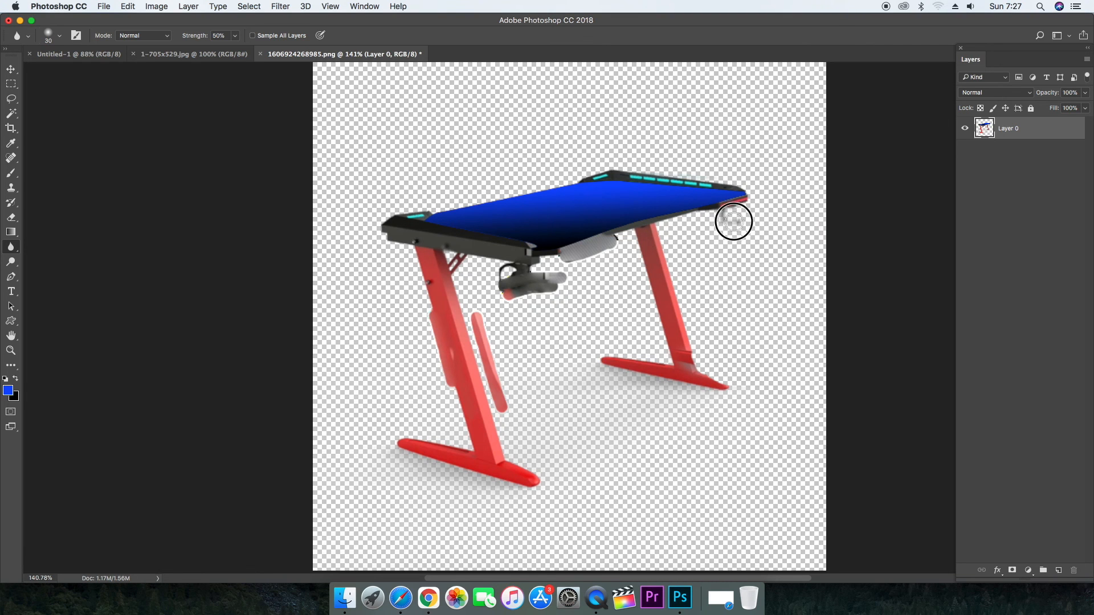
left_click_drag(414, 238, 414, 242)
Show the tool group containing Dodge, Burn and Sponge, and switch to the Move tool.
left_click(10, 266)
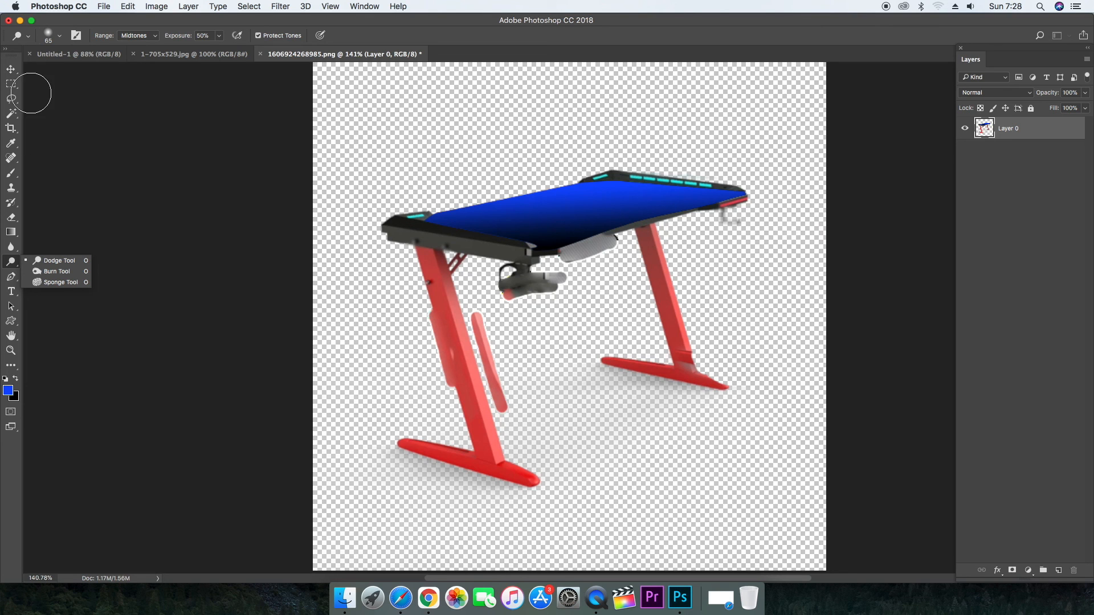
key("v")
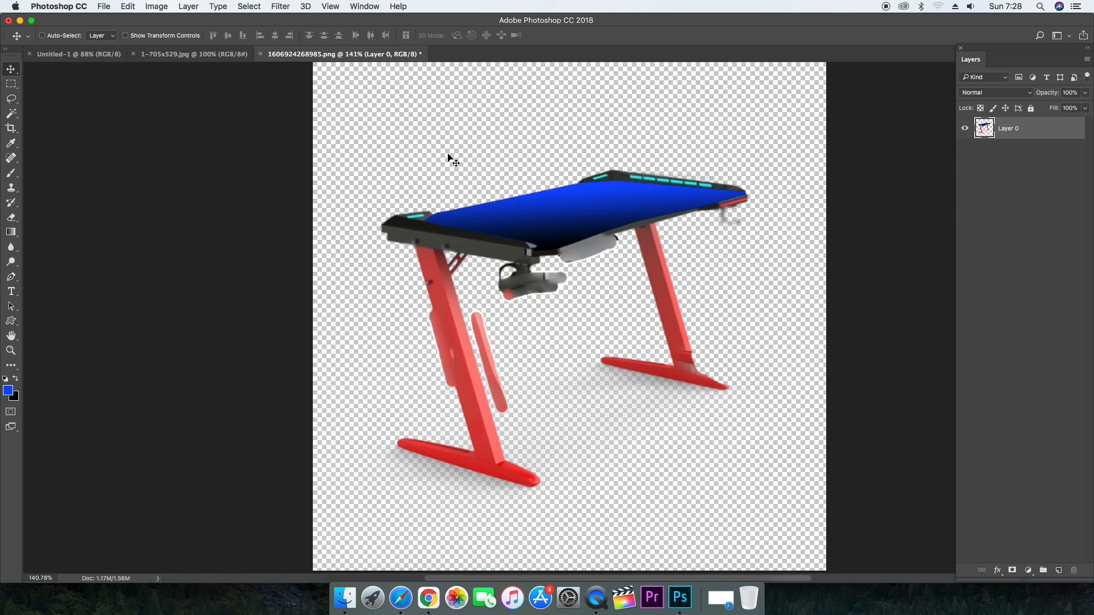
Close the document window and discard the changes to 1606924268985.png.
left_click(8, 21)
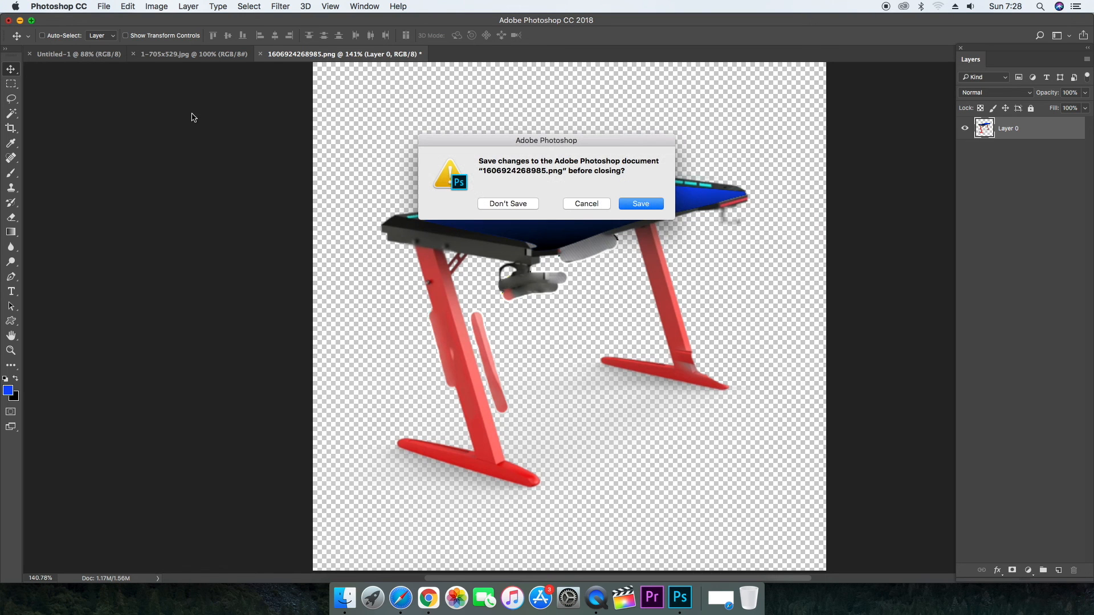
left_click(505, 205)
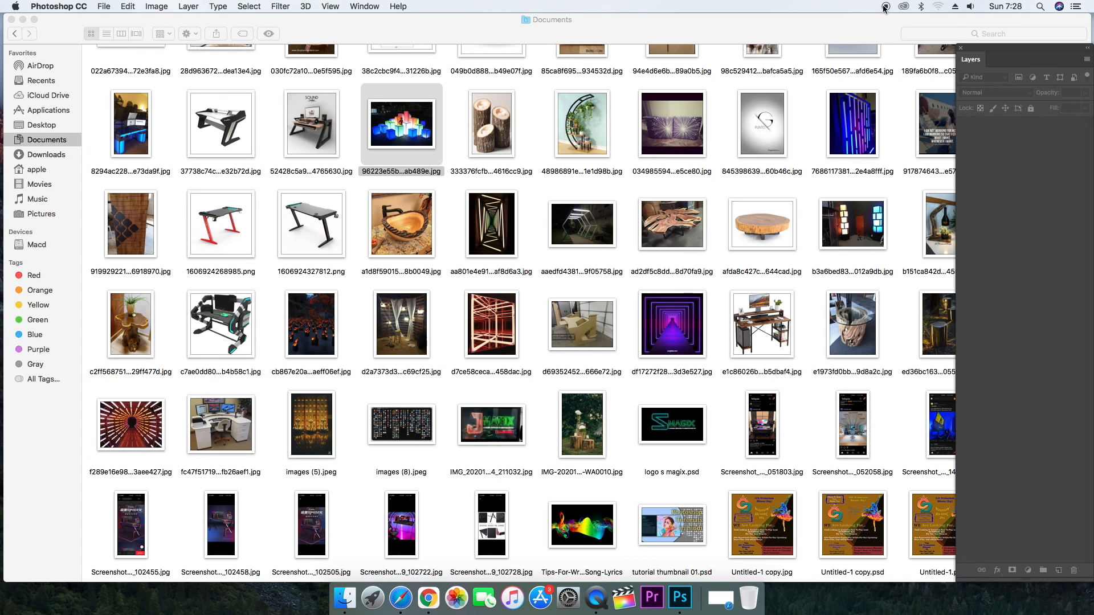